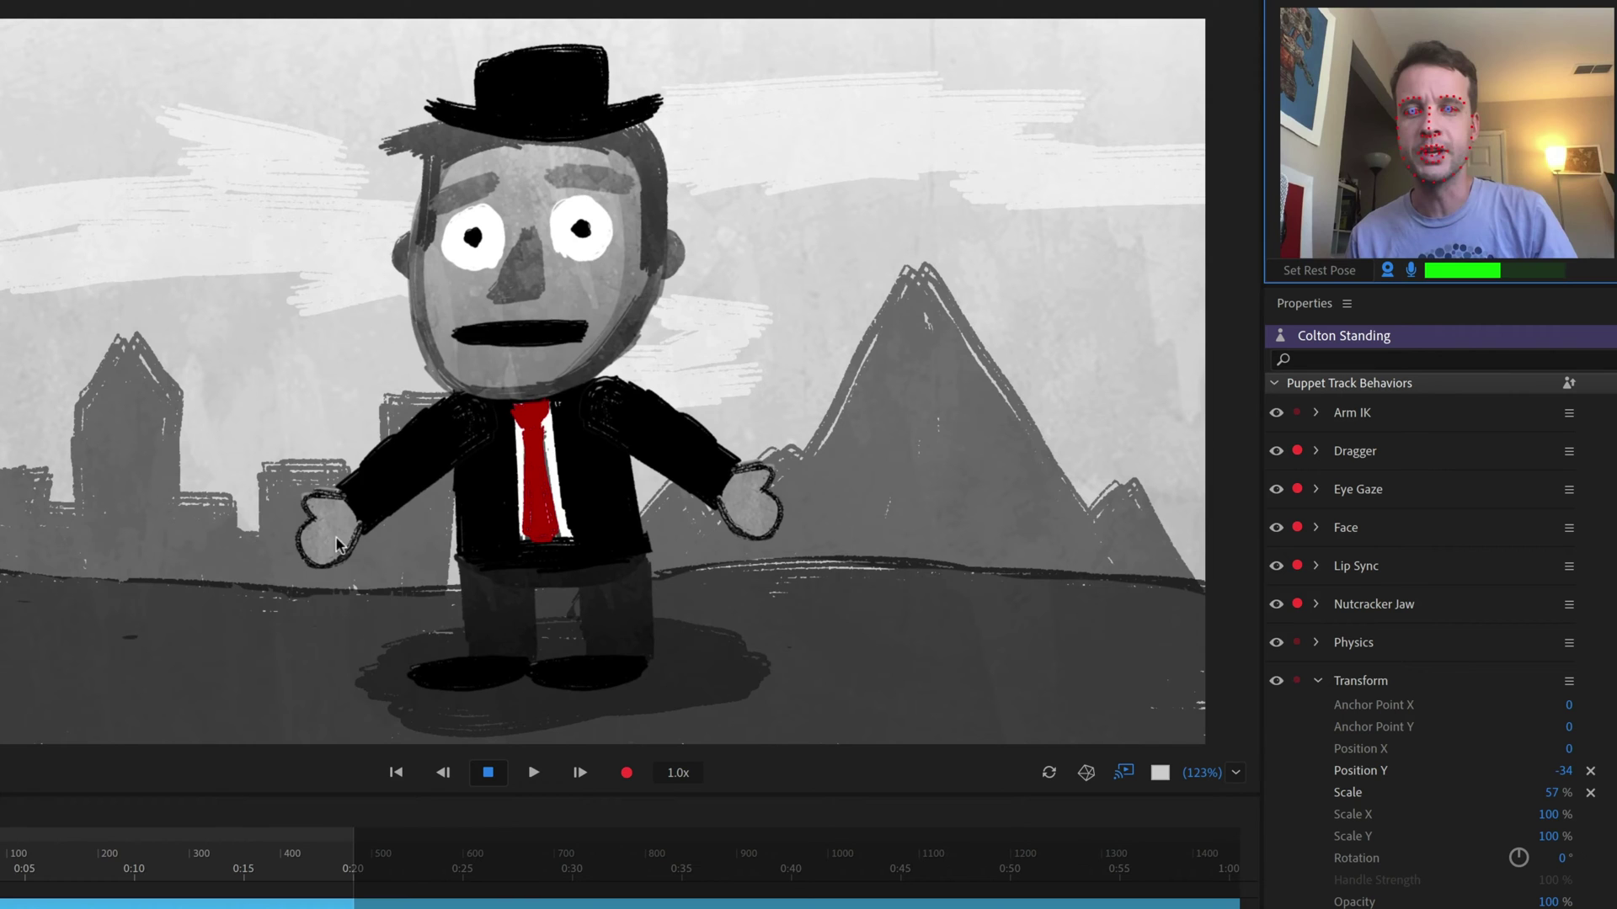
Step: Select Scene - Colton Walking in the Project panel
left_click(364, 462)
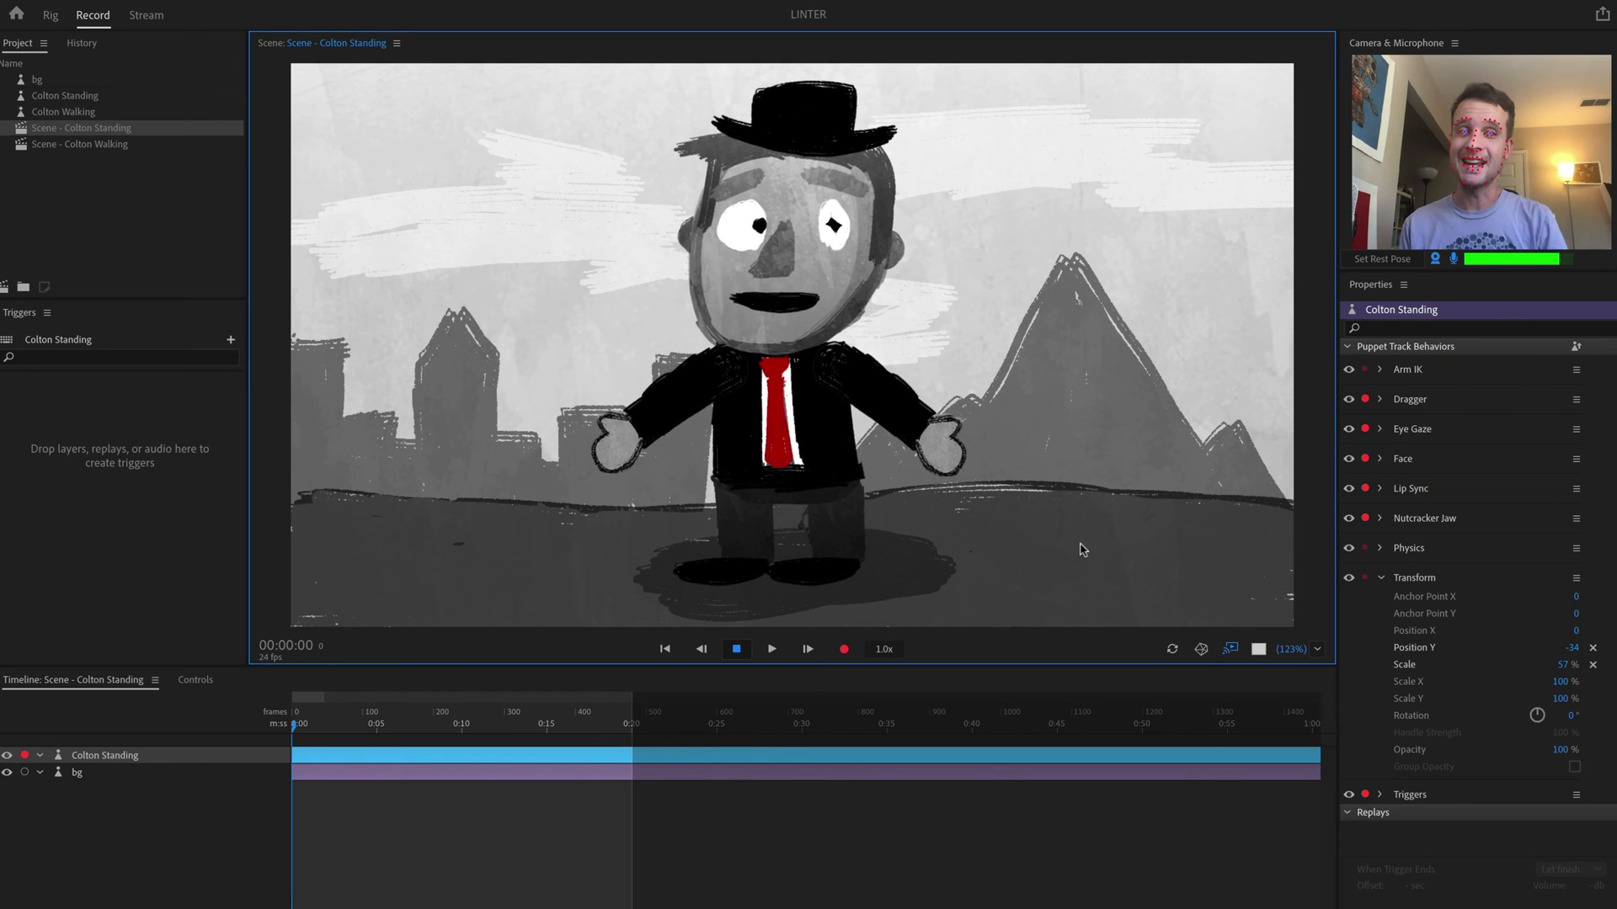
key("Down")
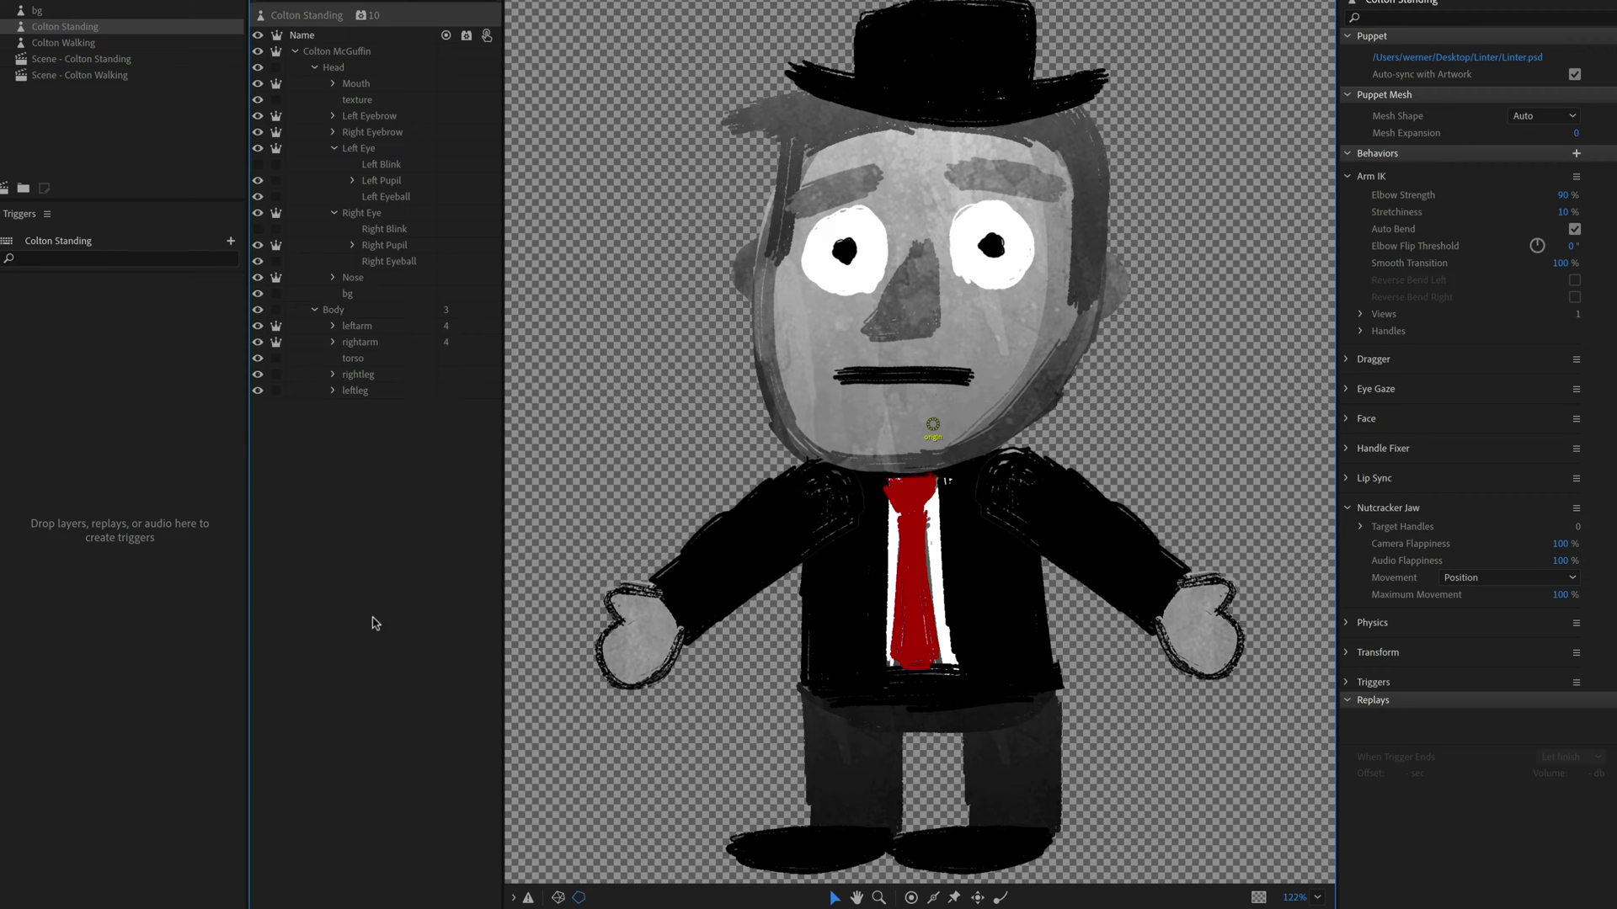
Step: Open the Rigging Issues list from the warning icon and read its message
left_click(529, 898)
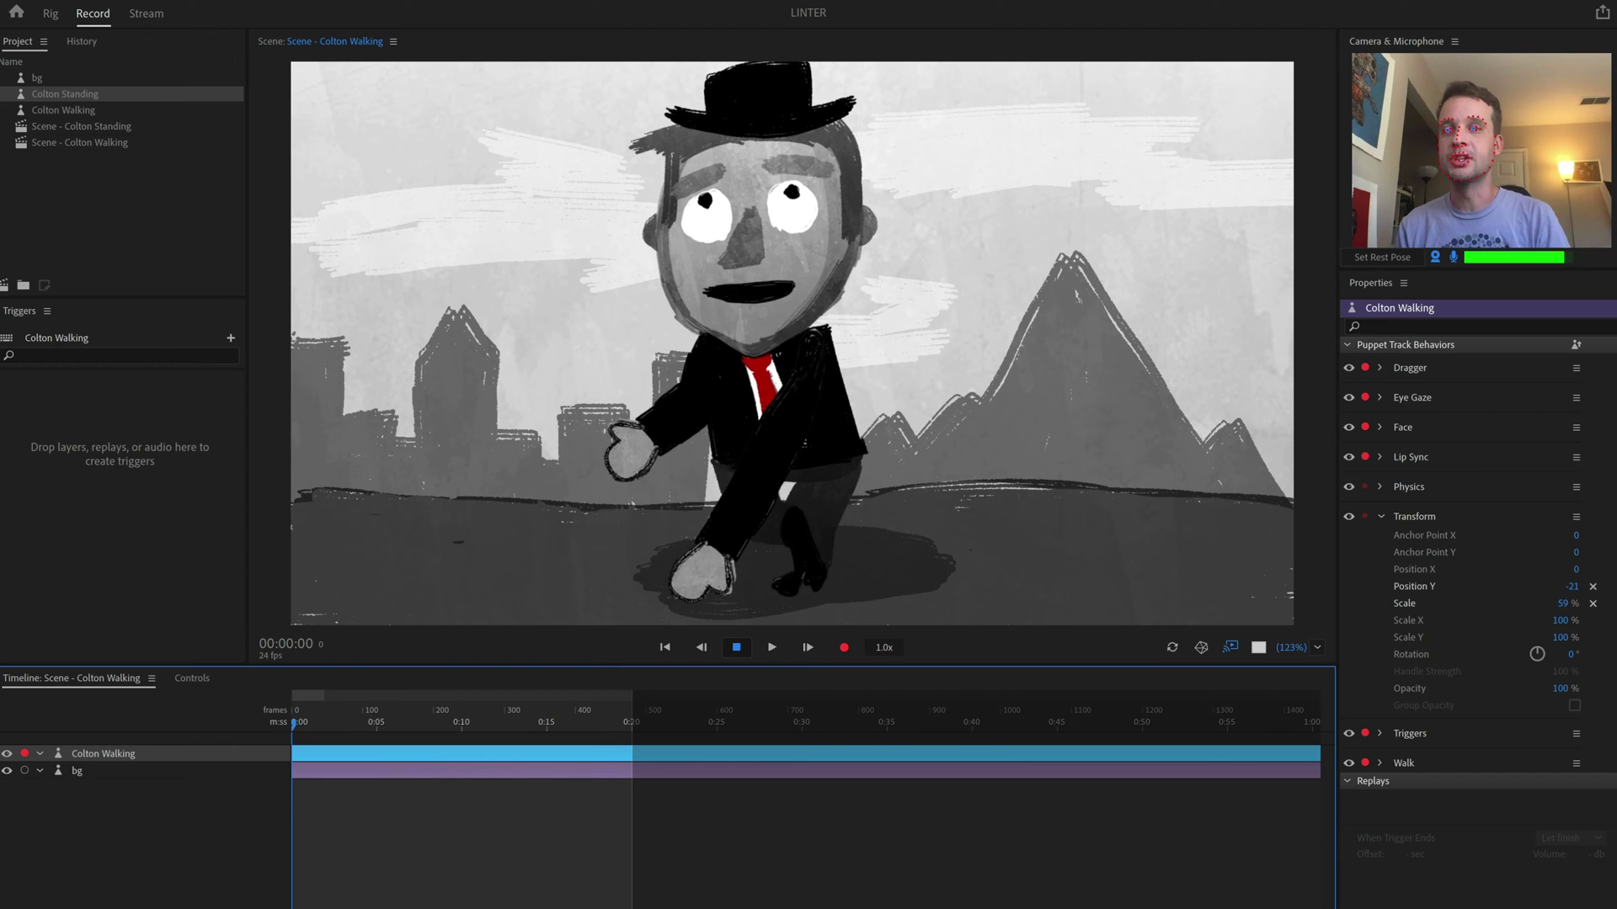
Step: Reopen Scene - Colton Standing from the Project panel
double_click(112, 133)
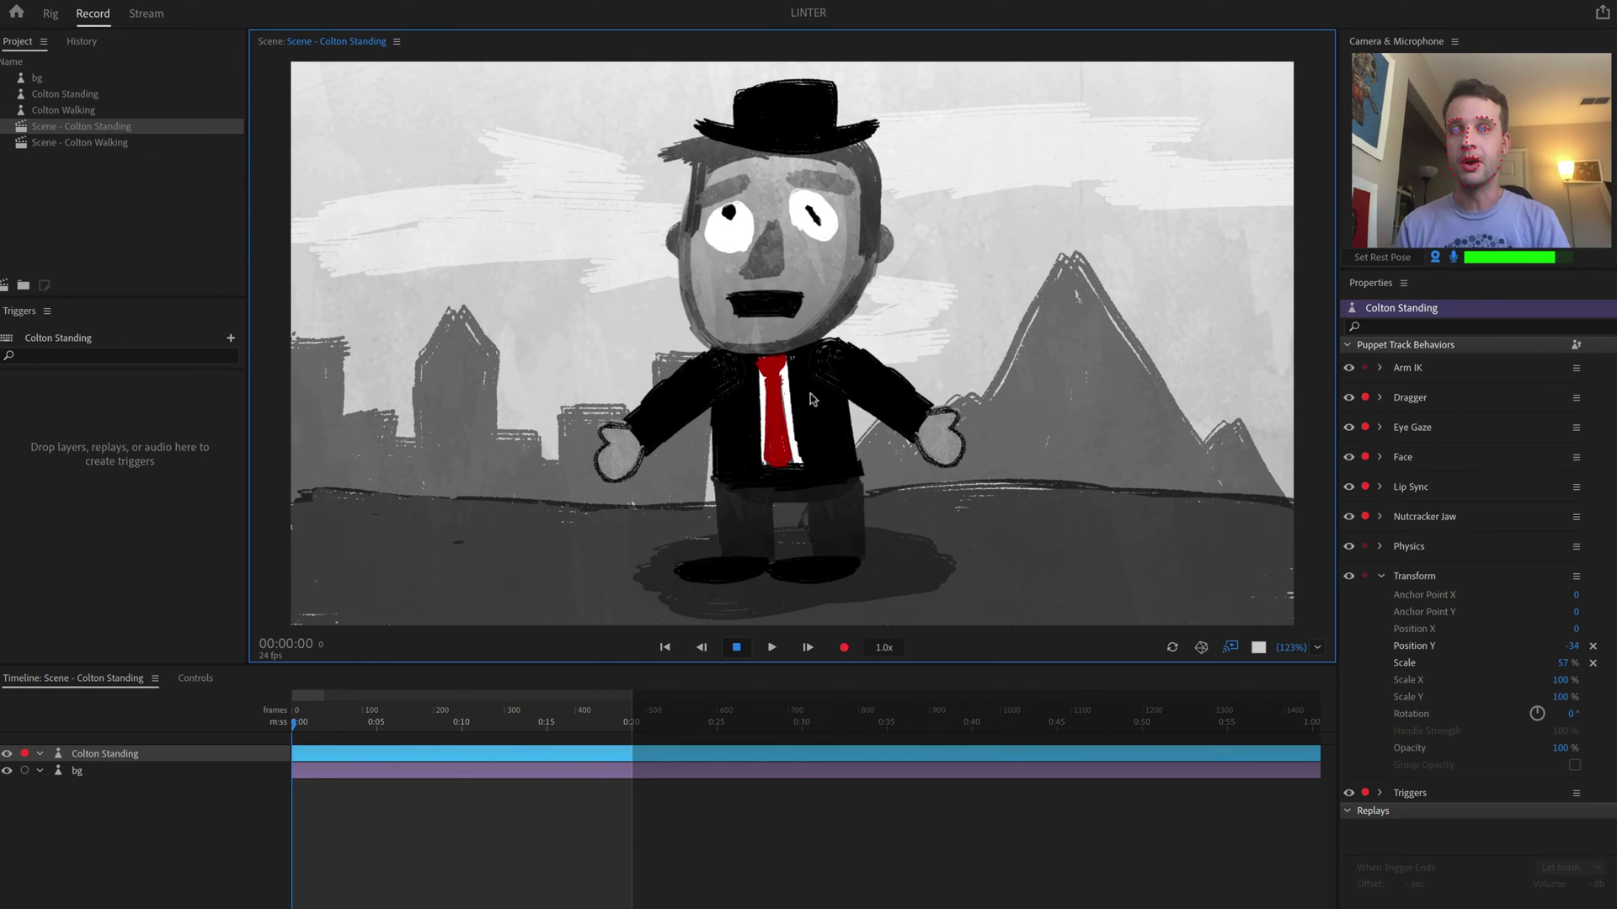
Step: In Rig, jump to the leftarm and Left Pupil layers from Rigging Issues, ending on leftarm
left_click(51, 13)
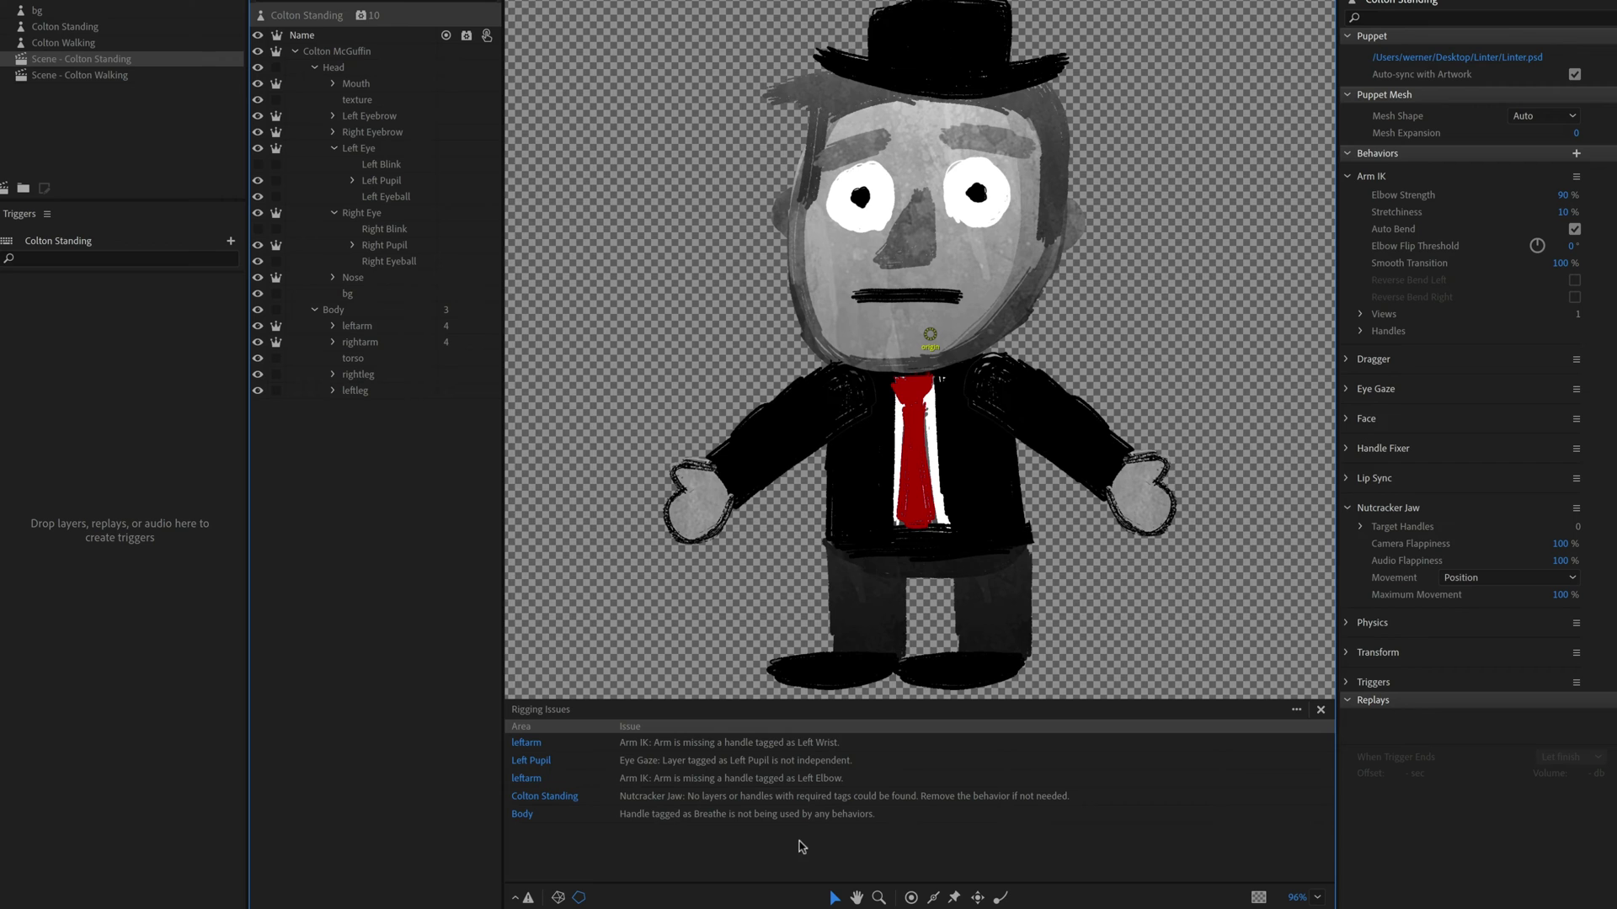
left_click(534, 744)
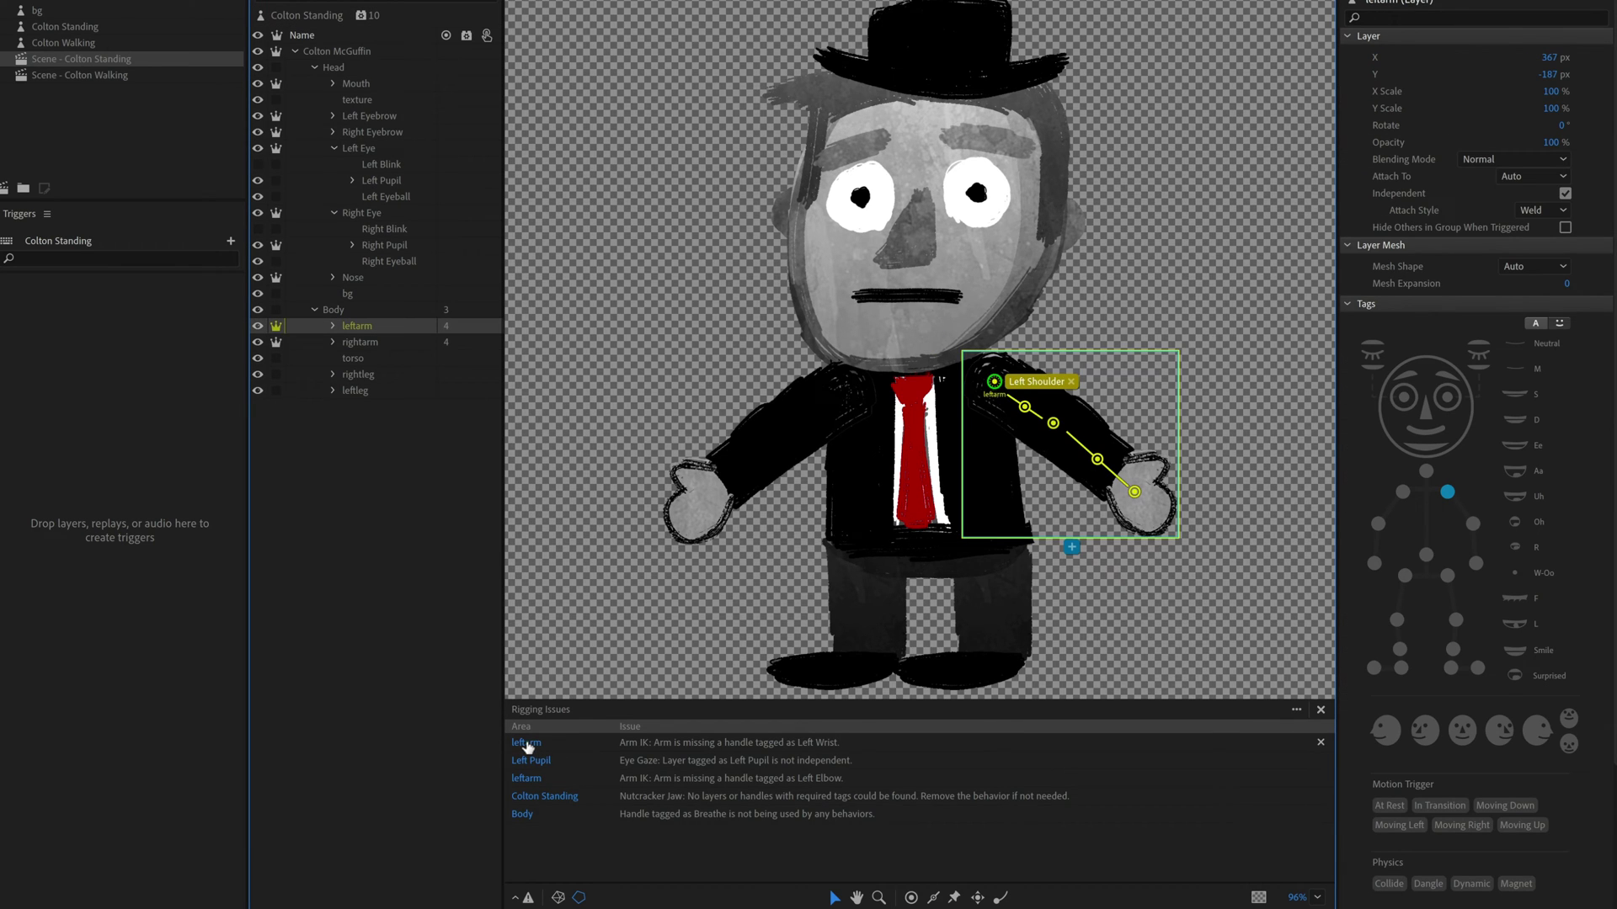
left_click(537, 762)
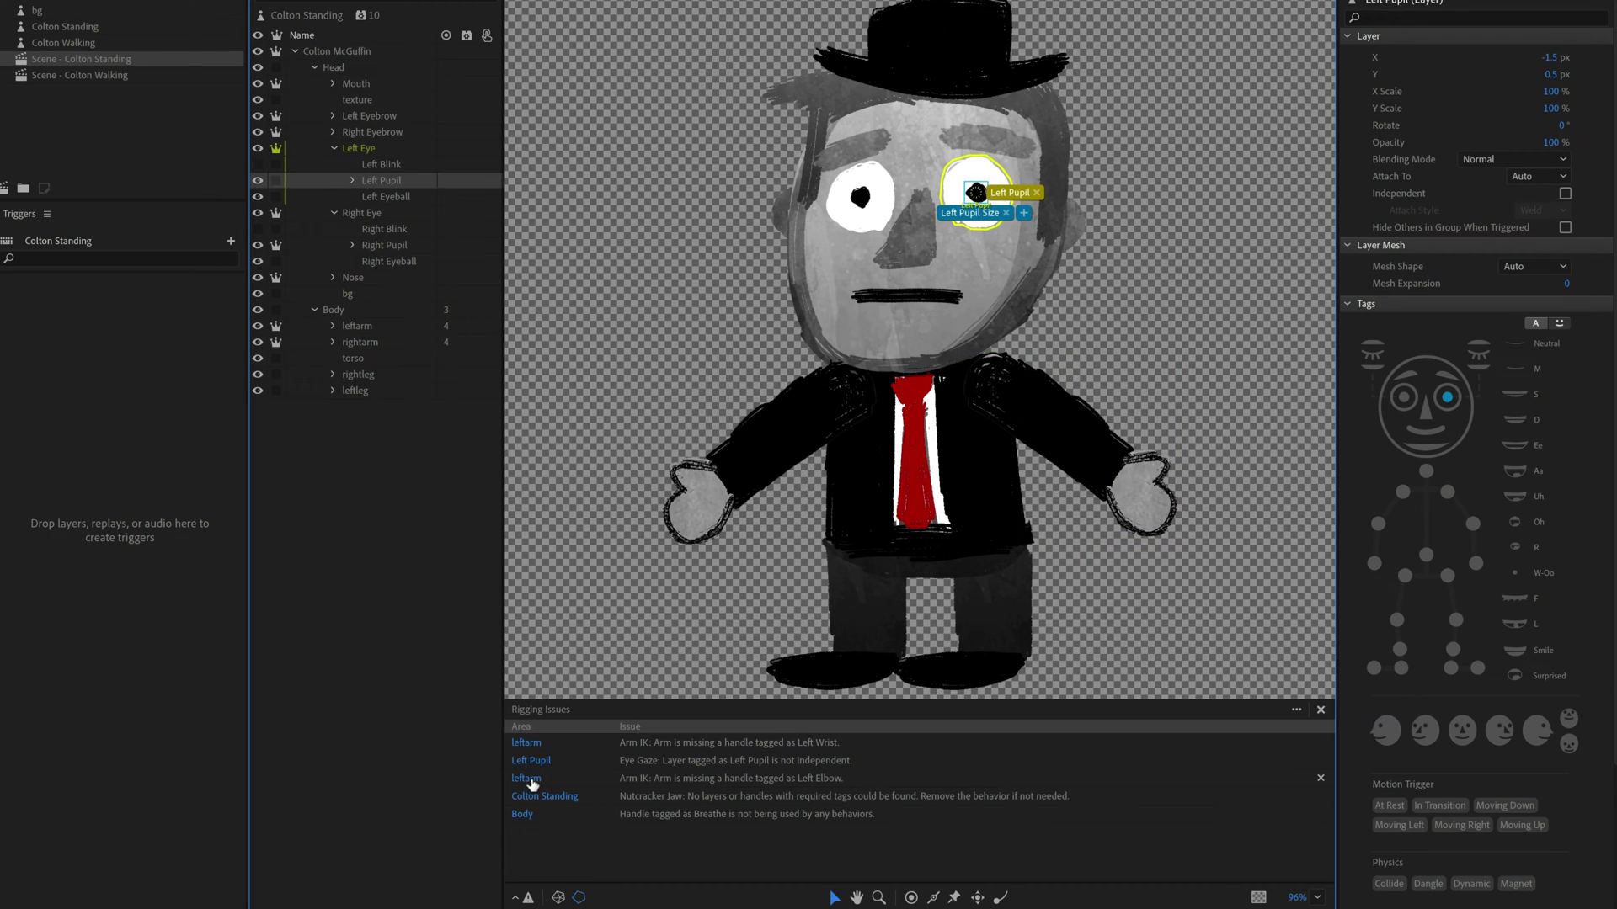
left_click(530, 781)
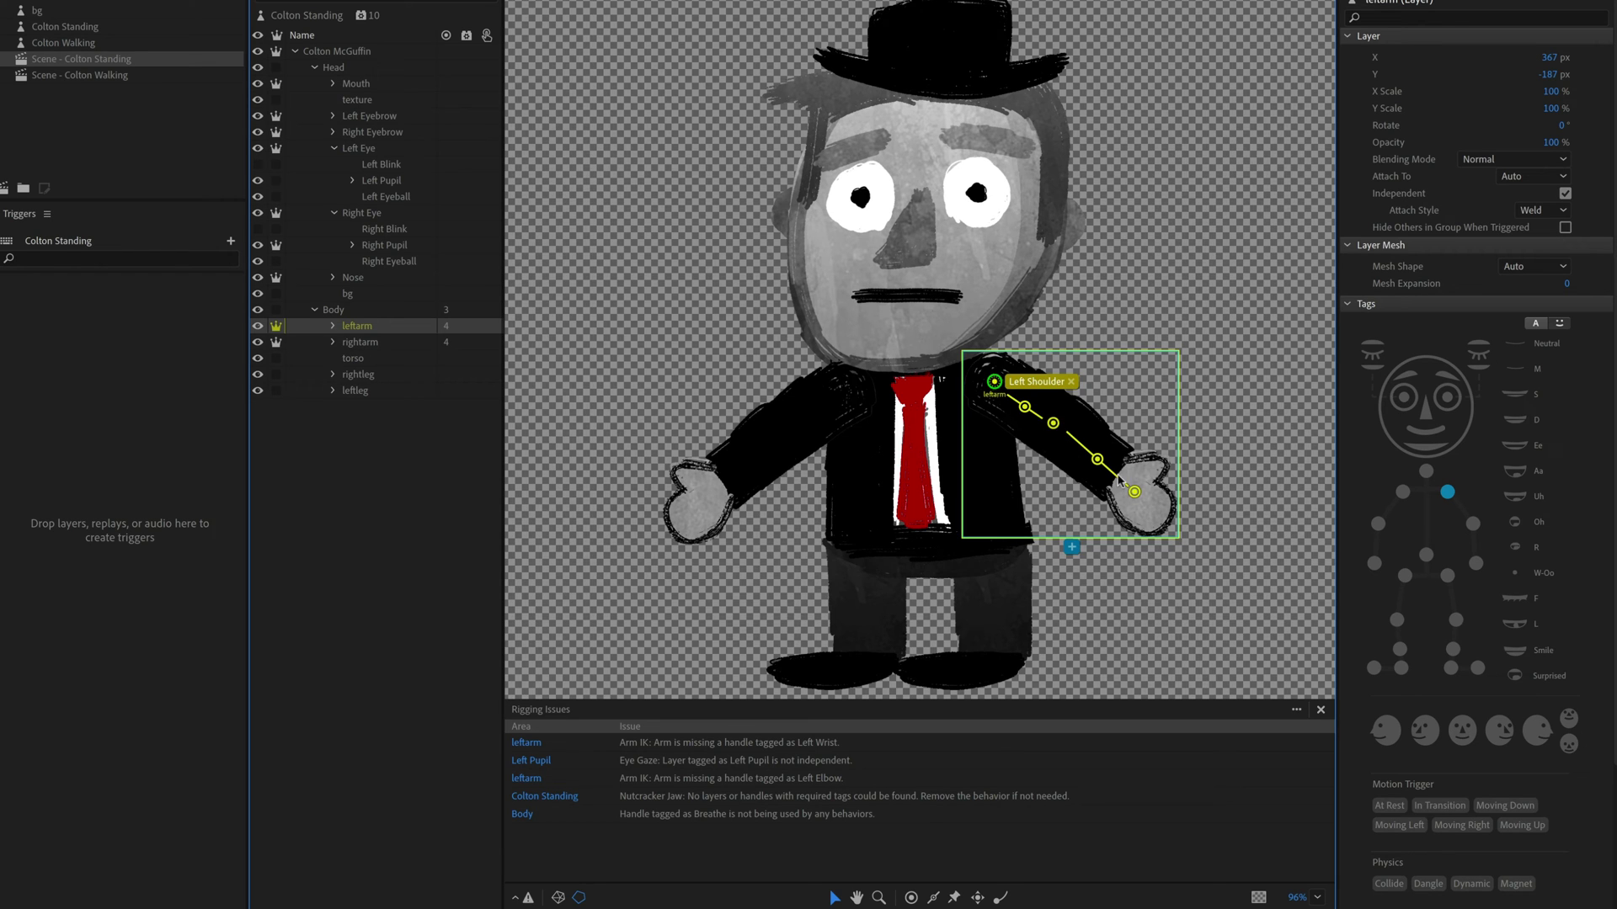
Step: Tag the leftarm's middle handle Left Elbow and its hand handle Left Wrist
left_click(1053, 423)
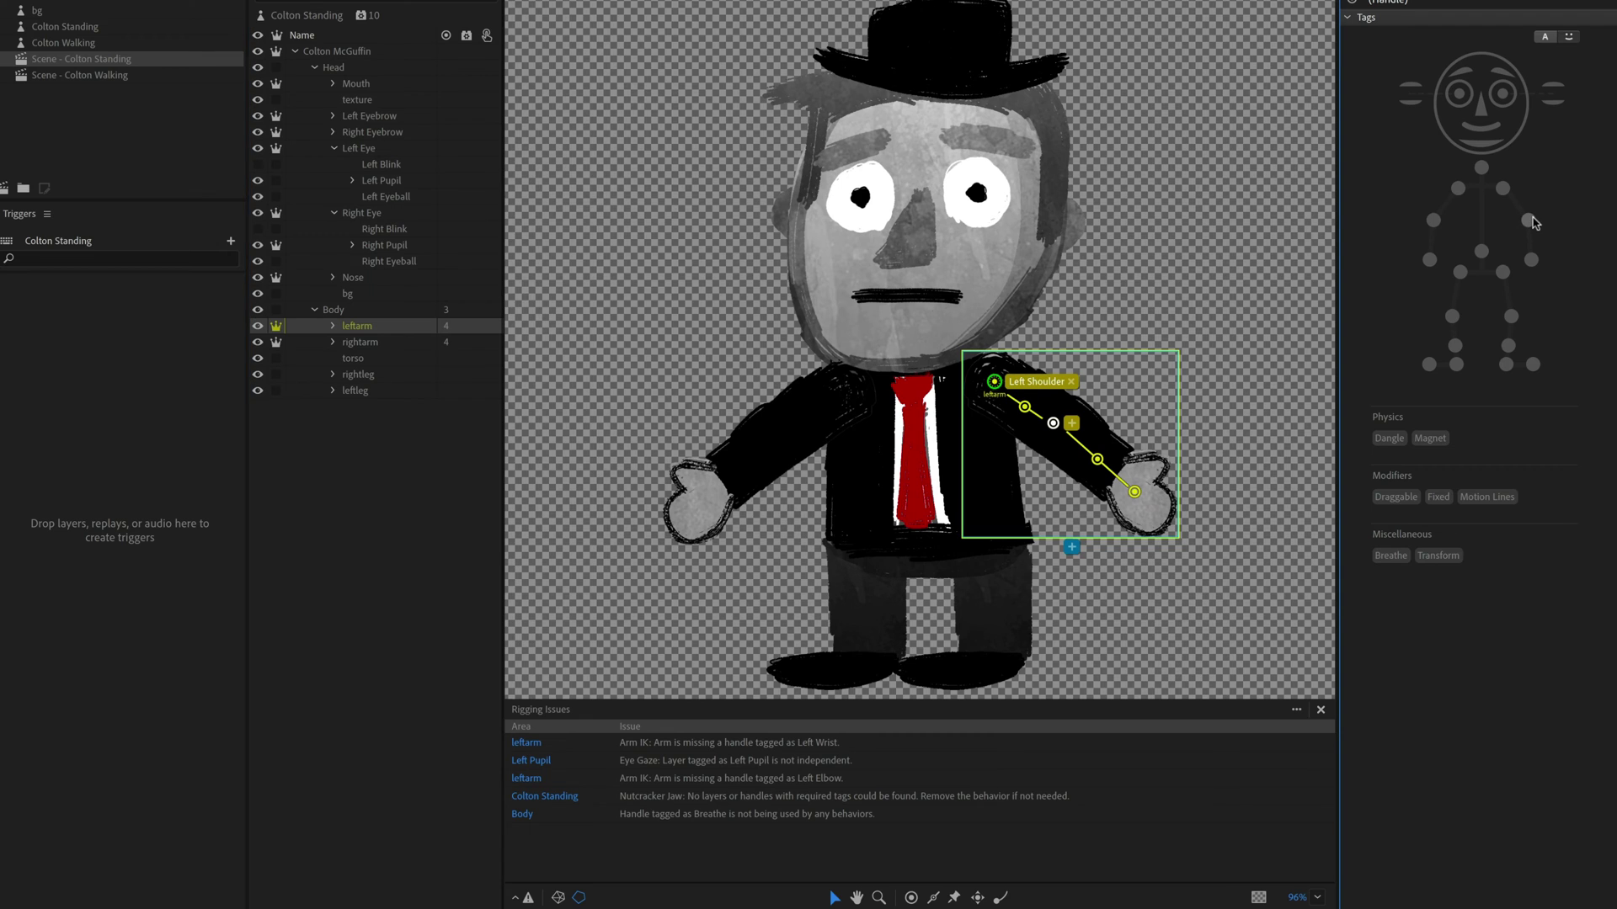
left_click(1529, 220)
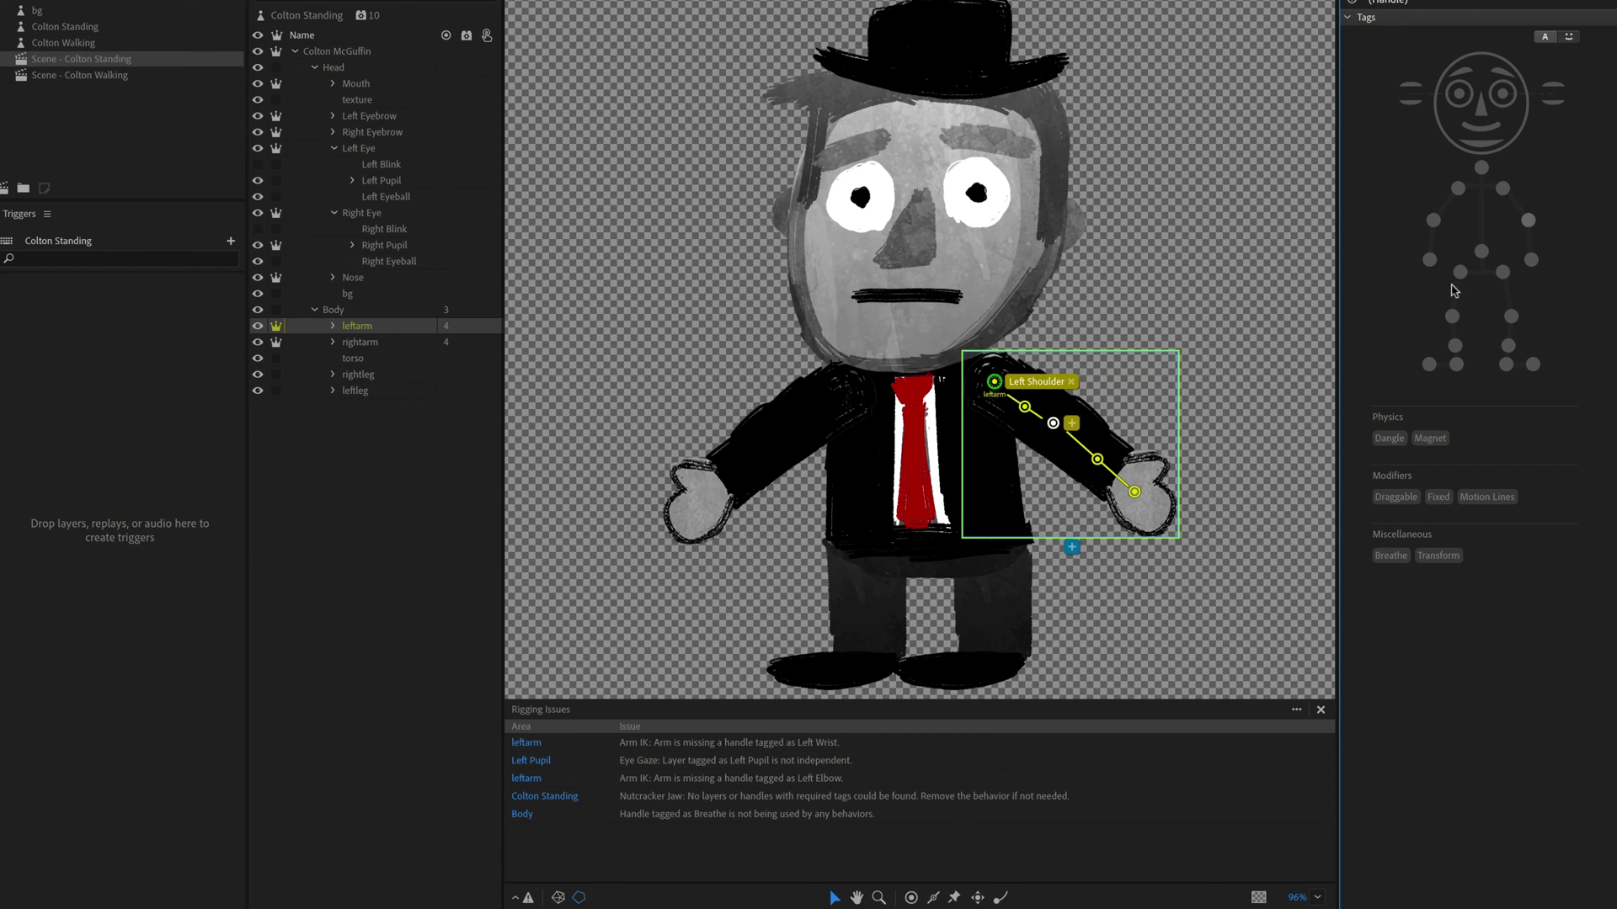
left_click(1135, 493)
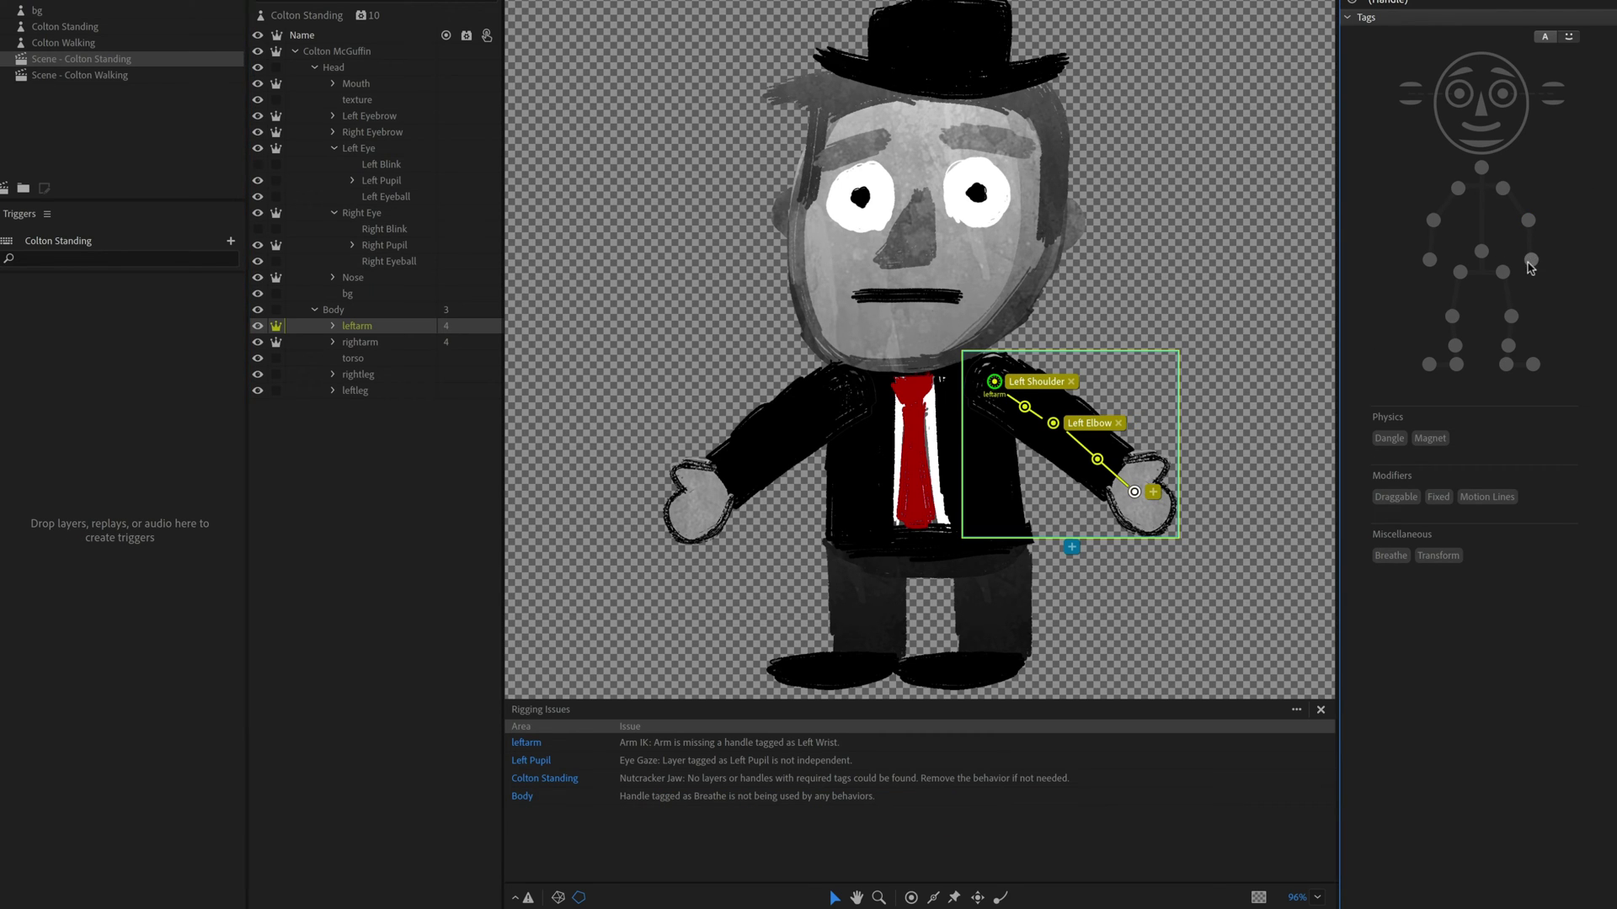
left_click(1531, 261)
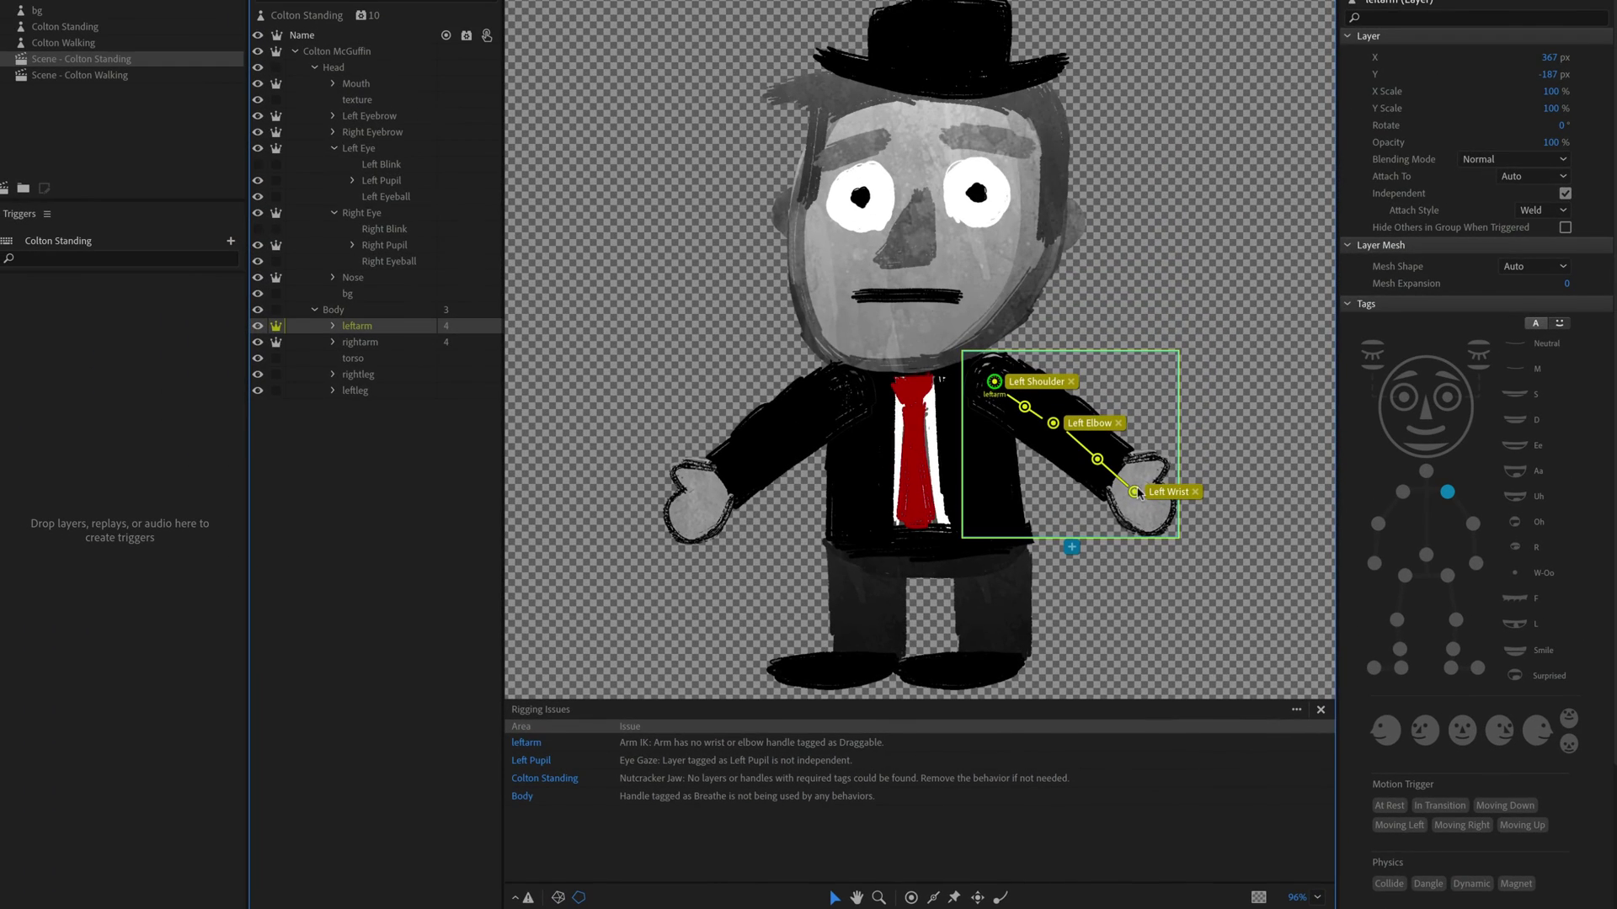
Step: Make the Left Wrist handle draggable and show the Body layer's handles
left_click(1134, 492)
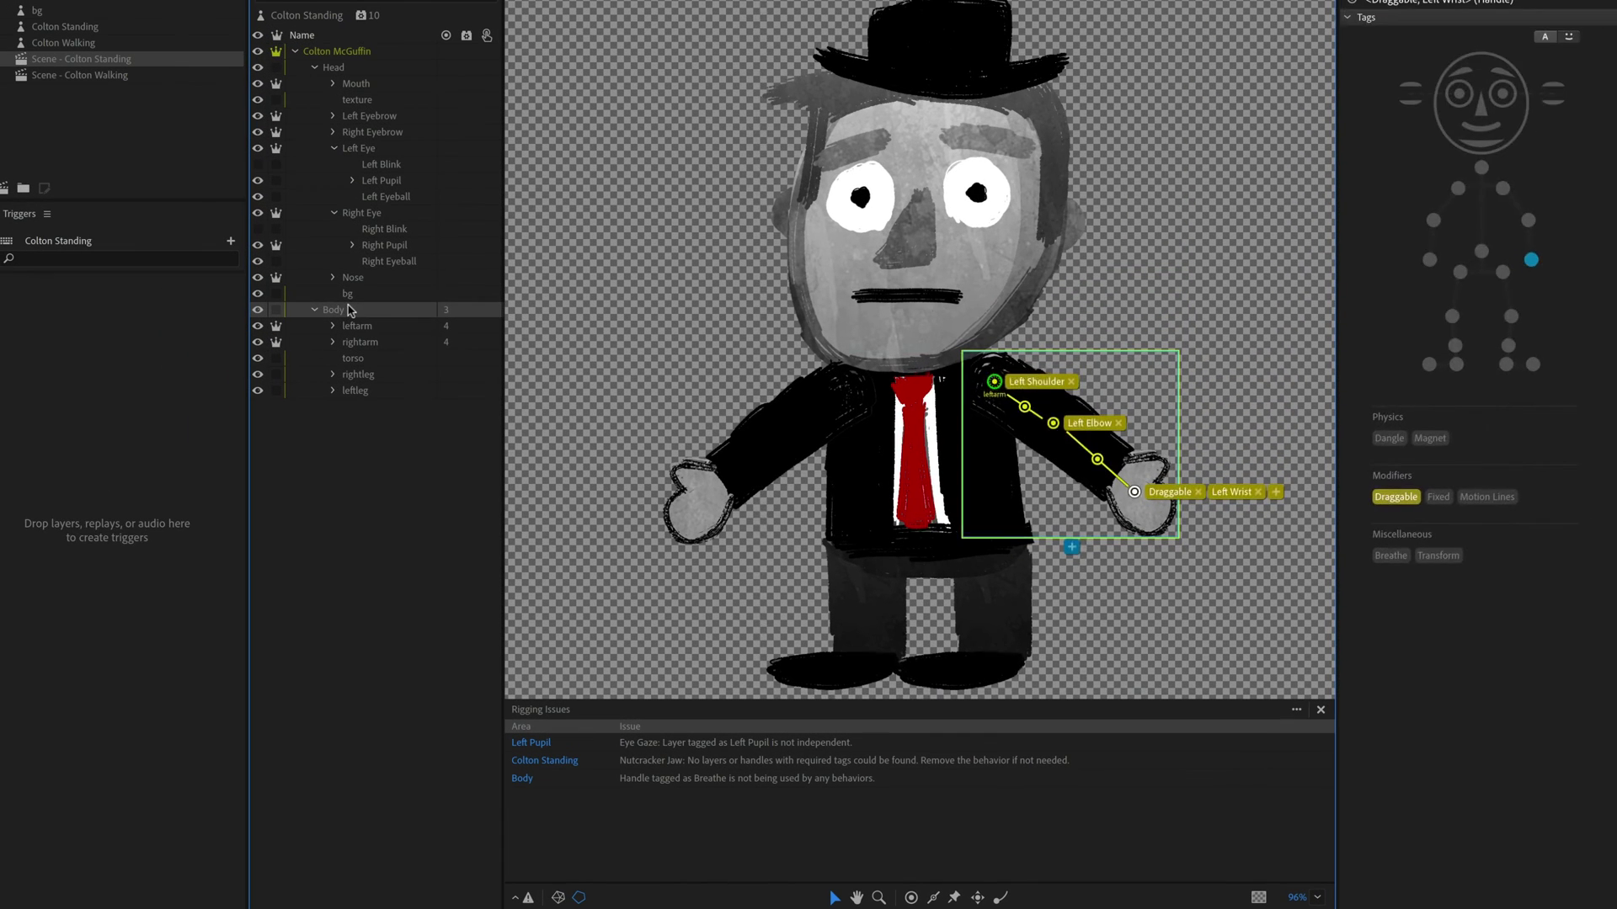
left_click(350, 310)
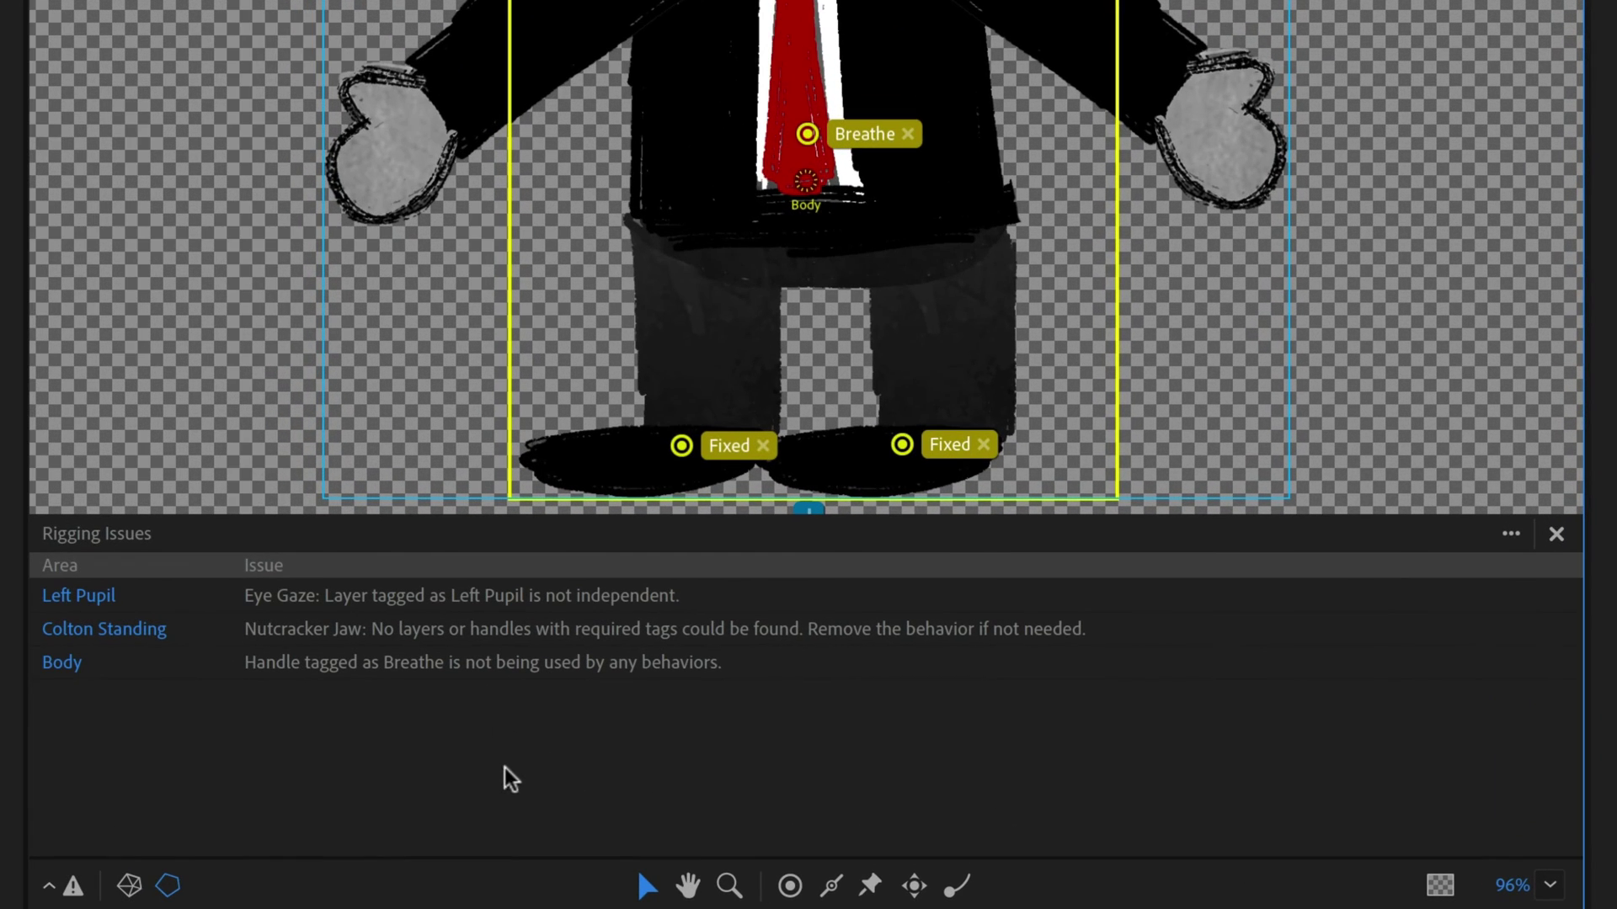
Step: Ignore then restore the unused Breathe handle issue, and delete the Breathe handle on the tie
mouse_move(620, 664)
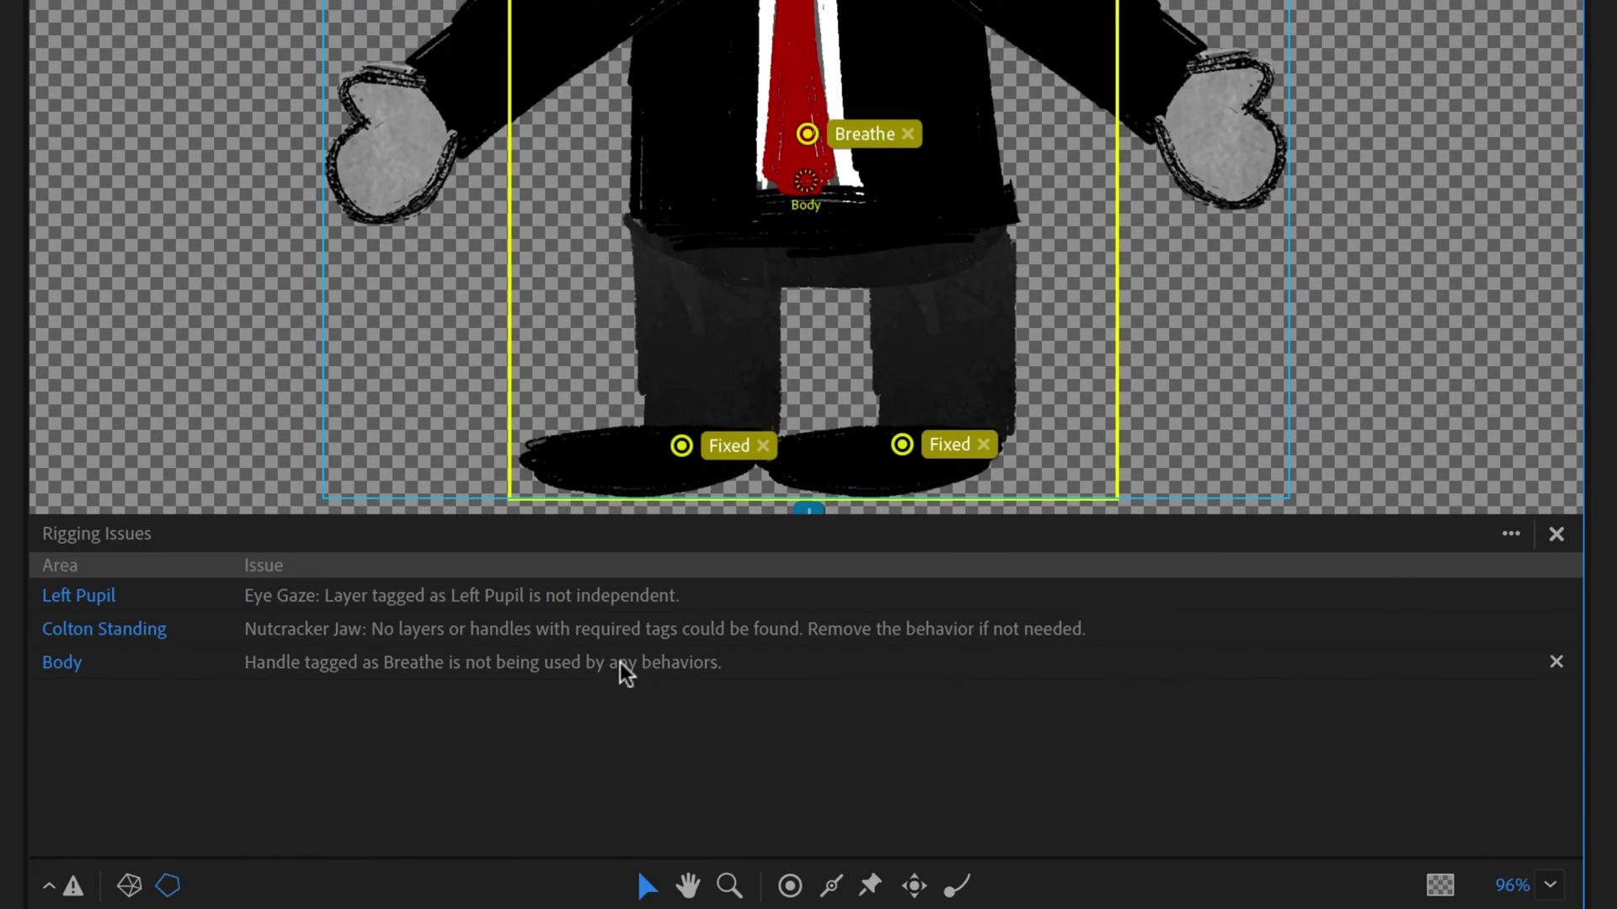
left_click(1555, 664)
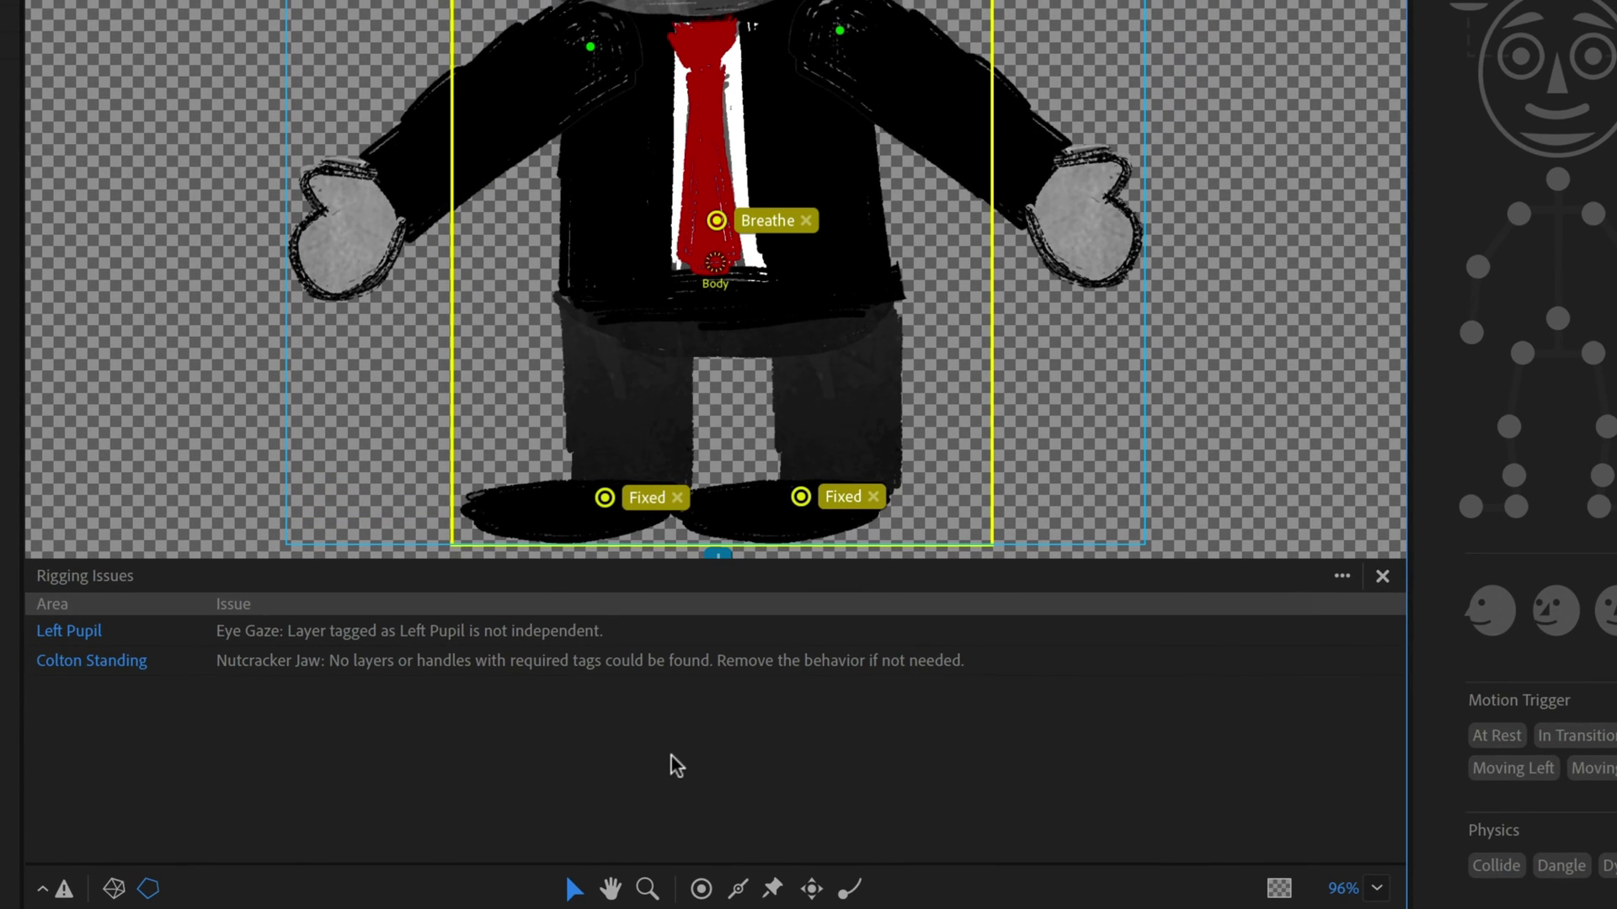
left_click(1344, 576)
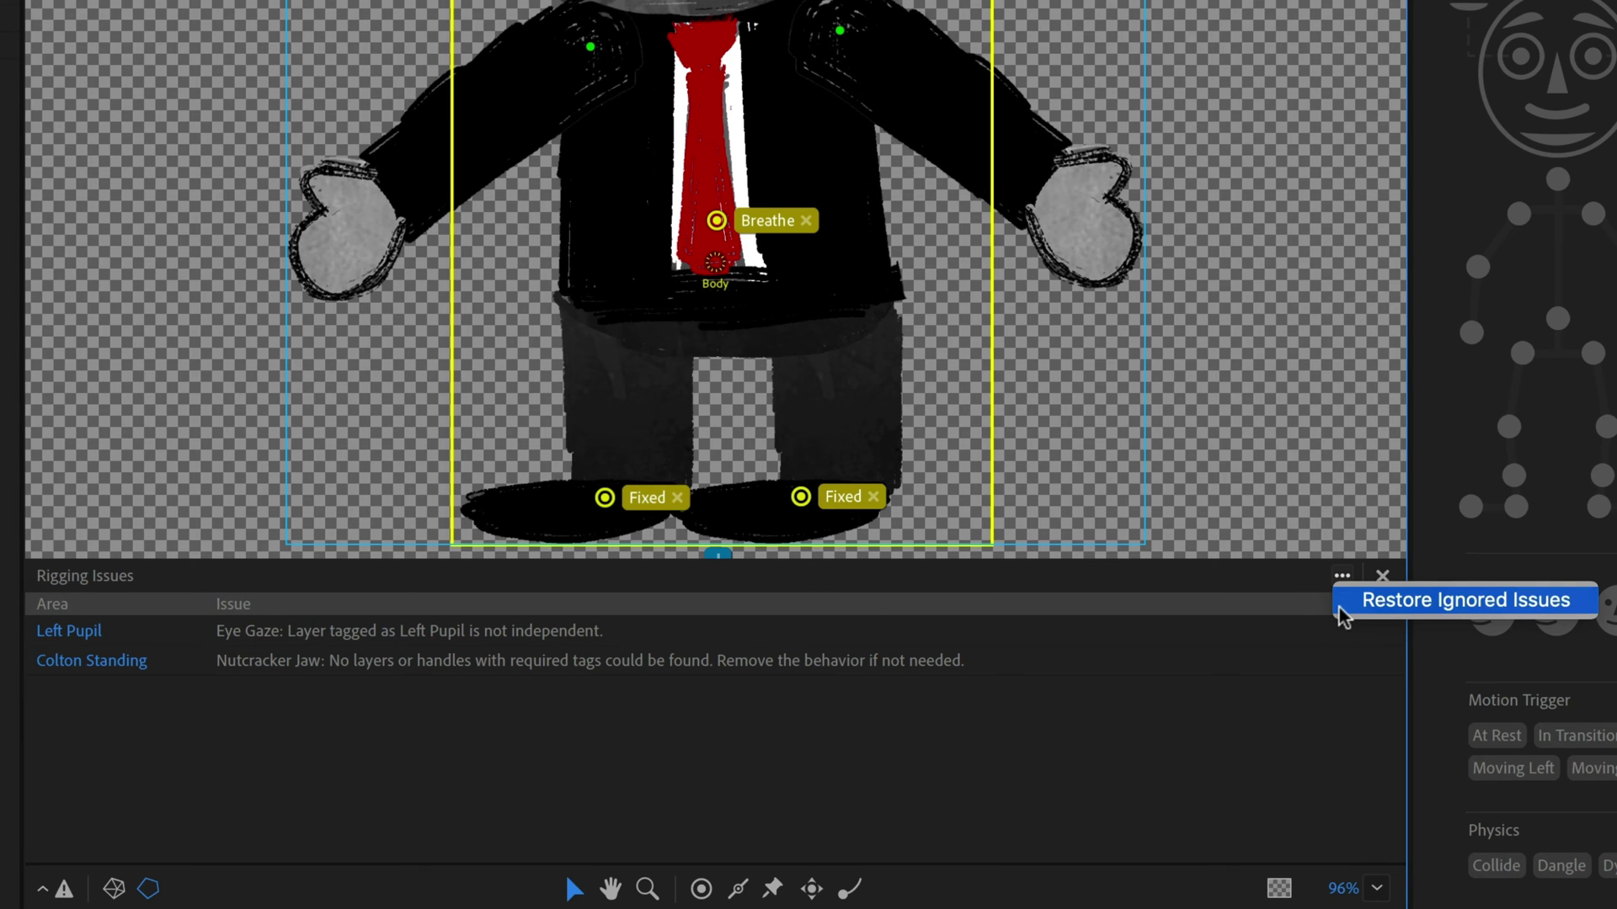
left_click(1339, 608)
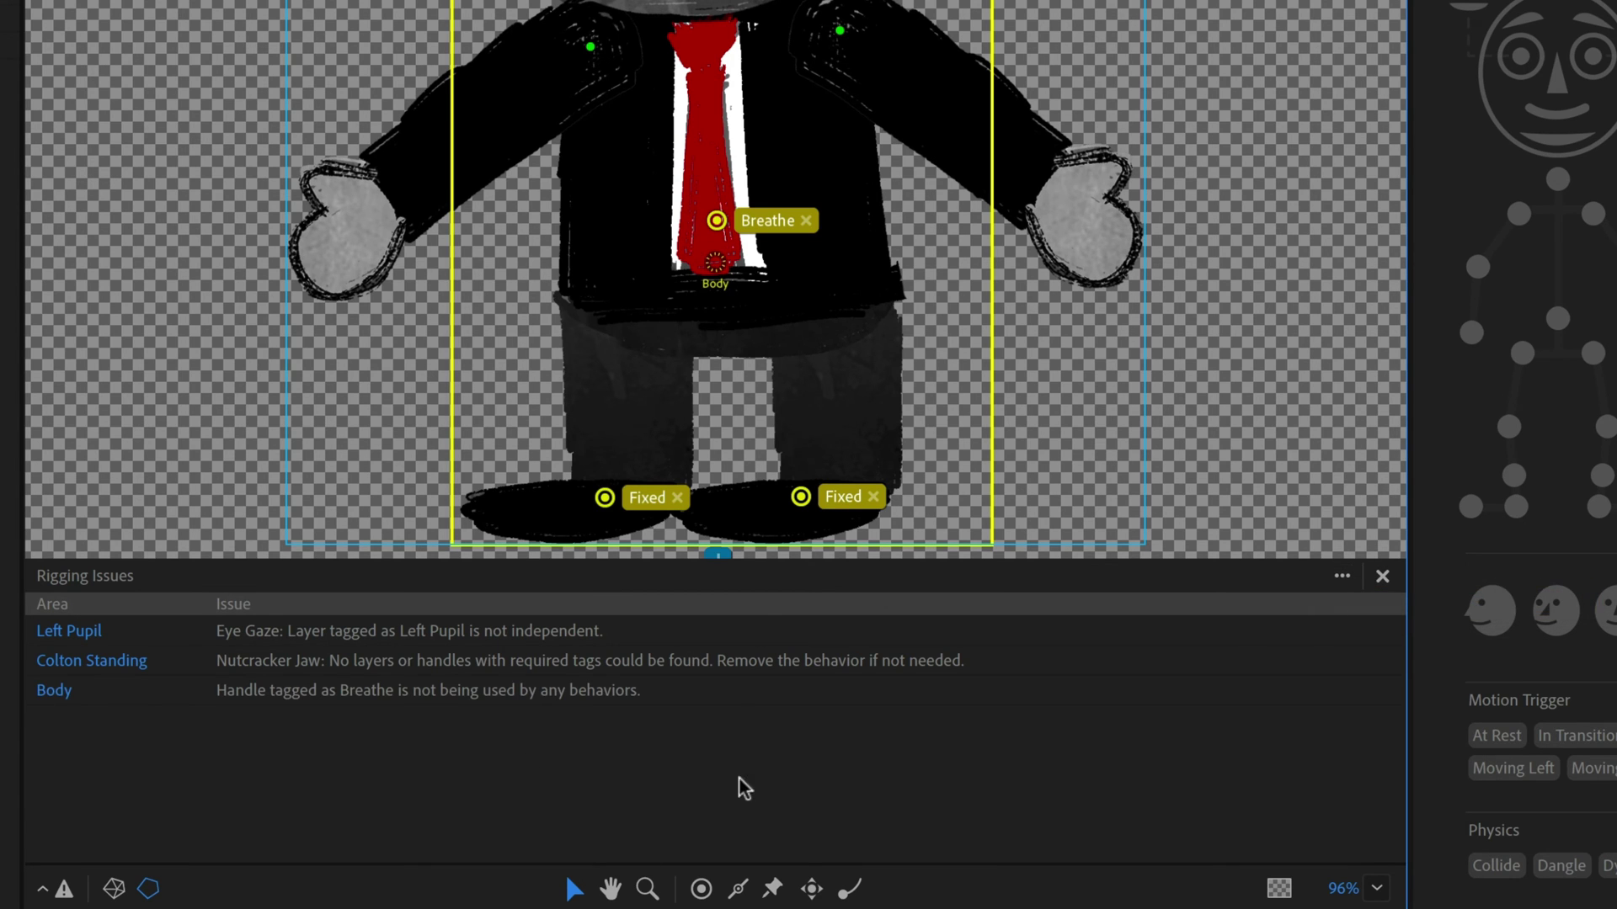
left_click(718, 221)
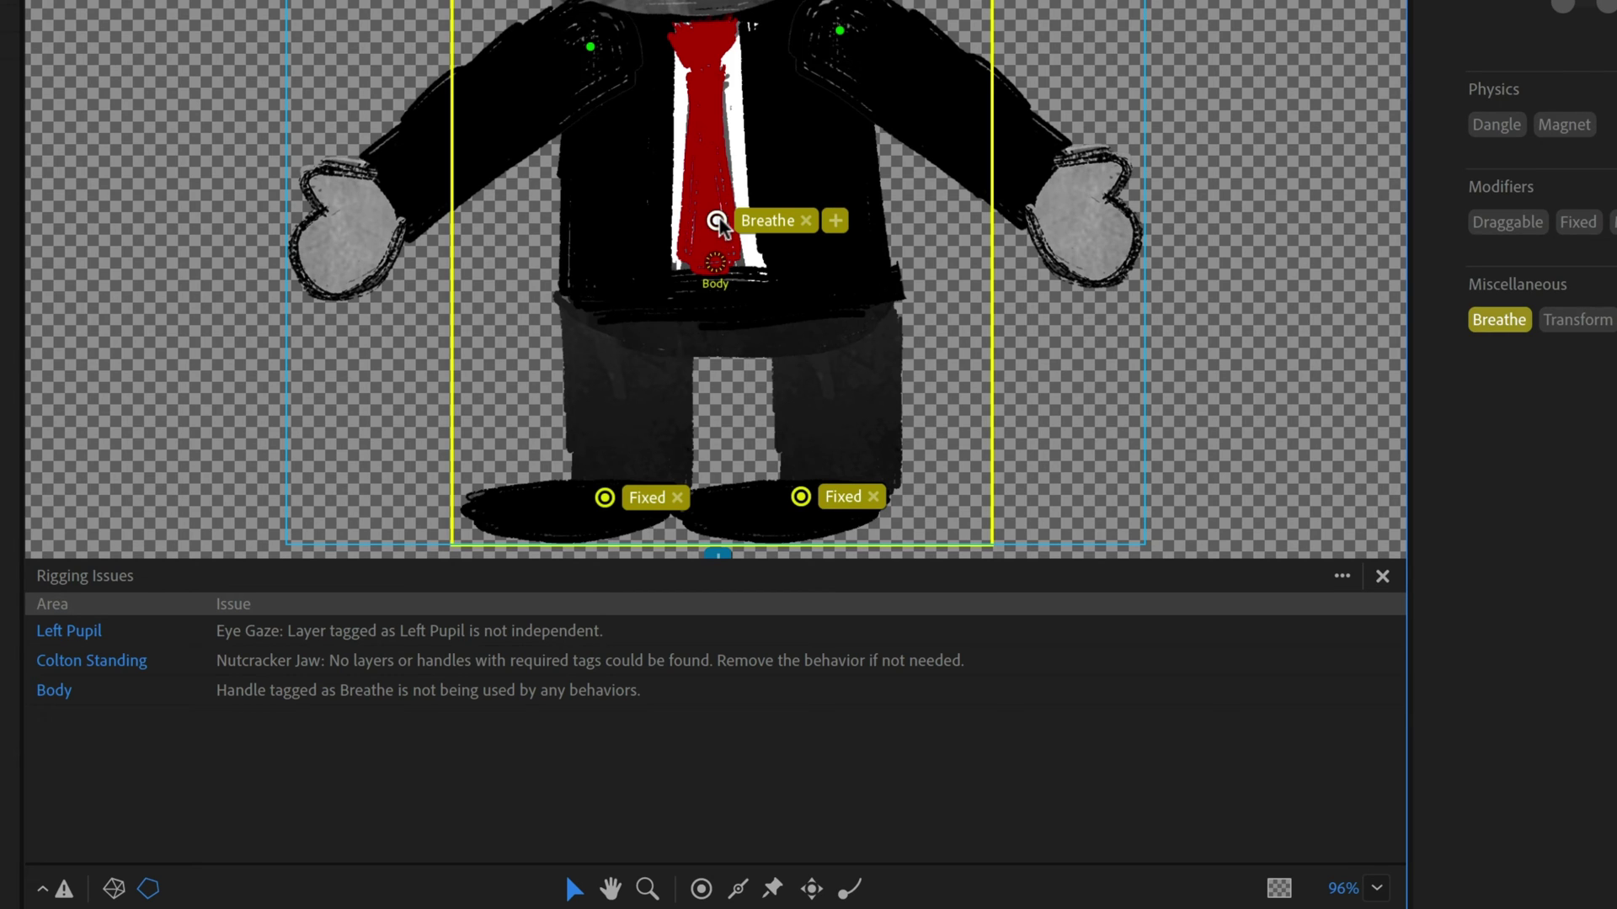
key("Delete")
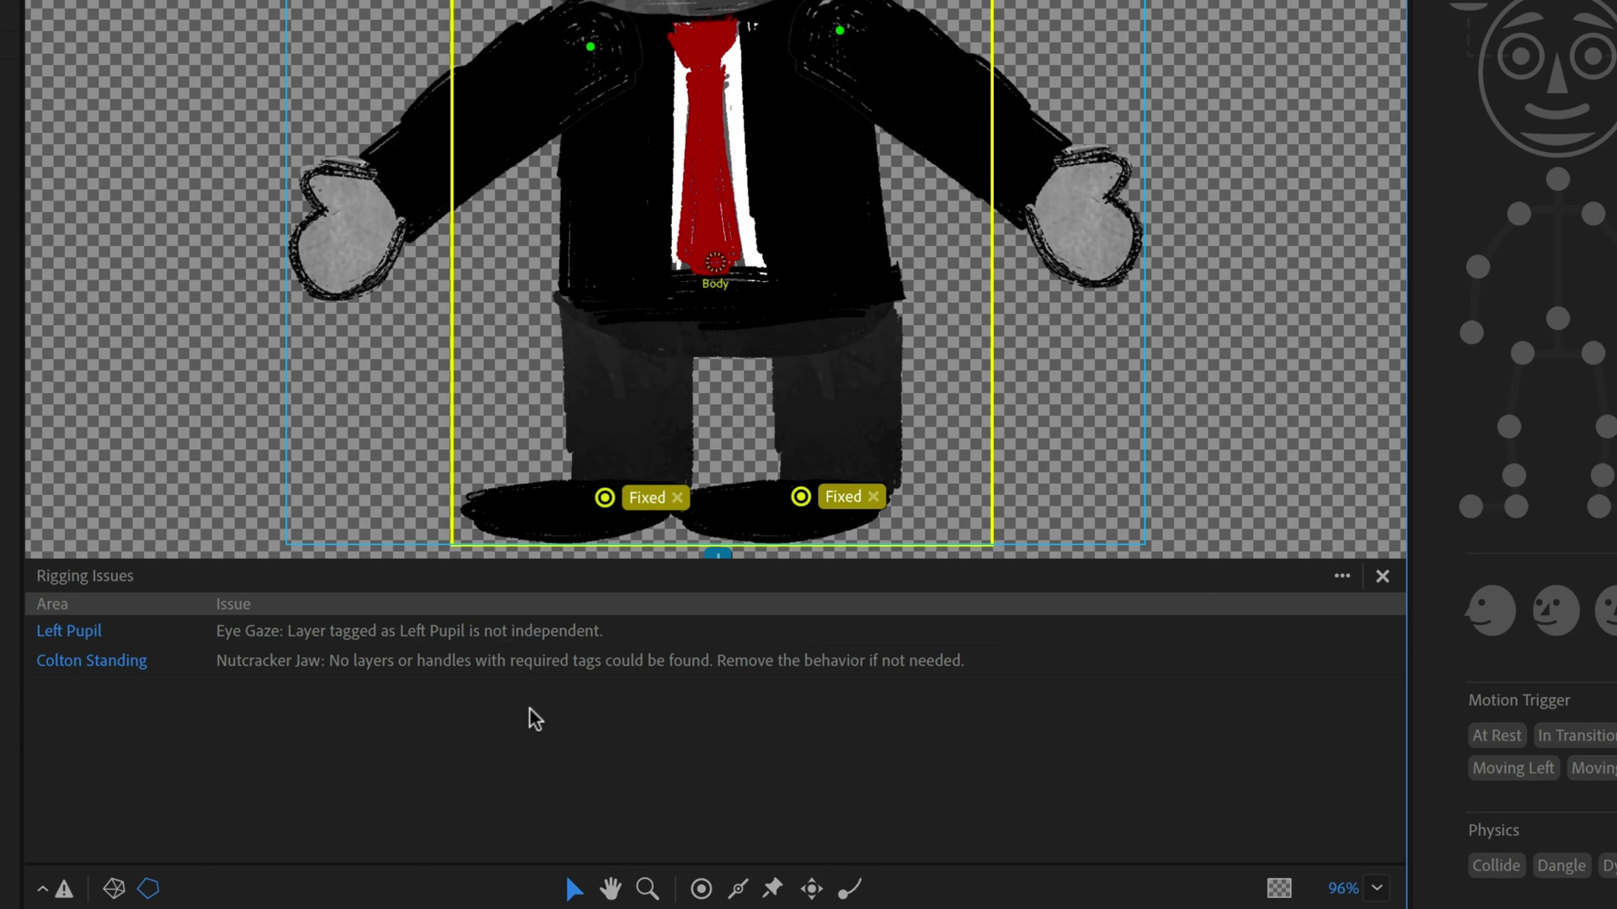
Step: Set the Left Pupil layer to Independent to clear the Eye Gaze issue
left_click(89, 633)
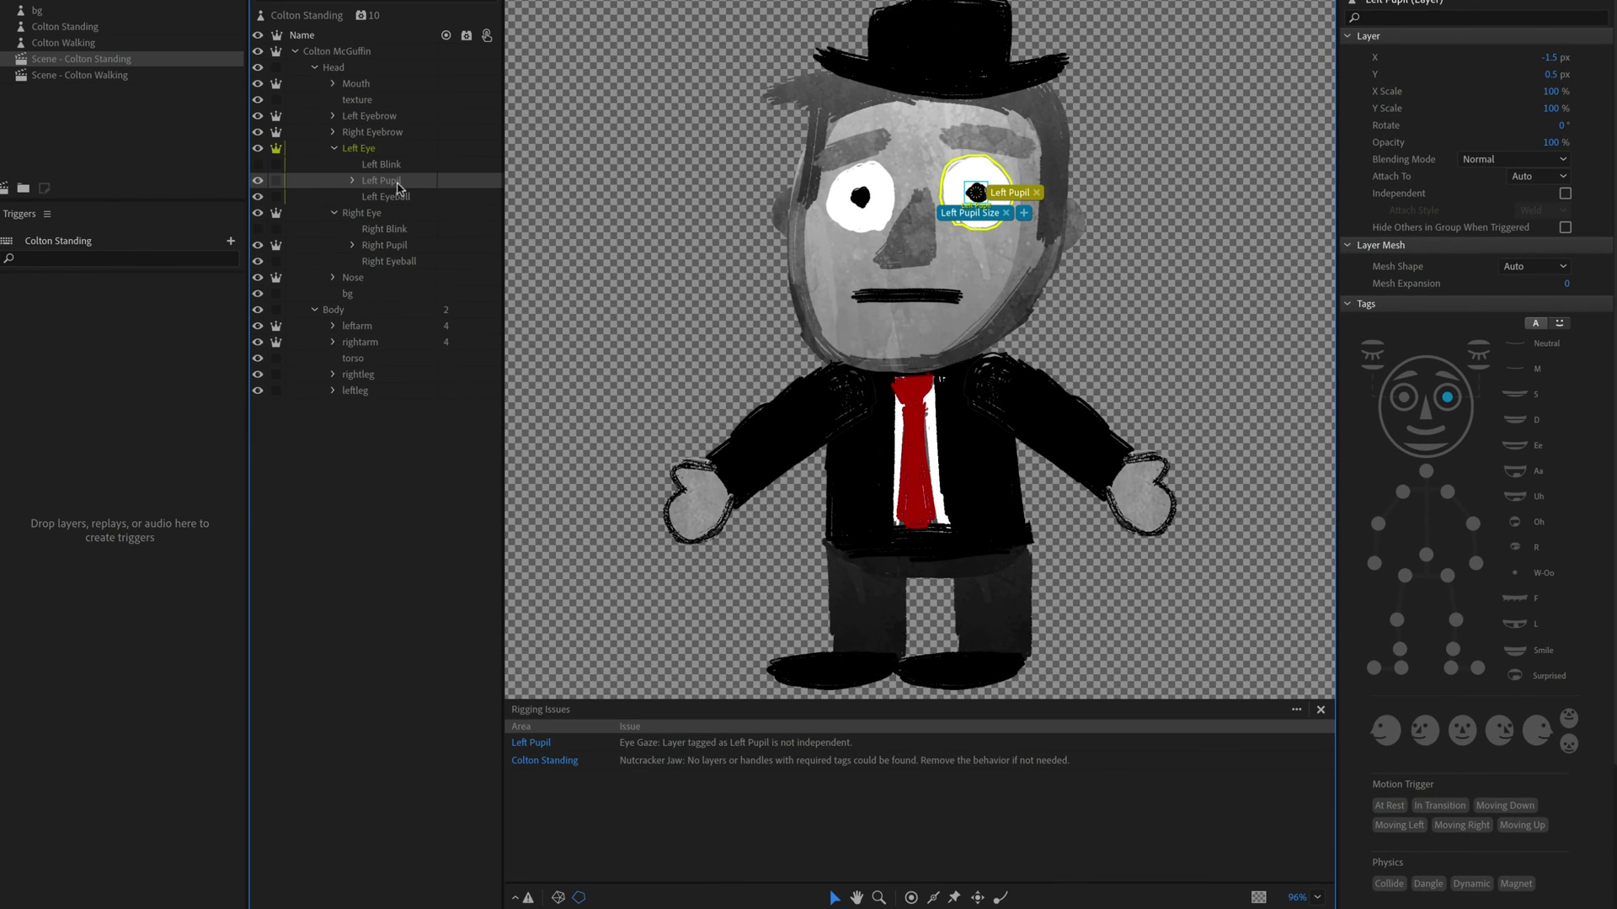
left_click(276, 180)
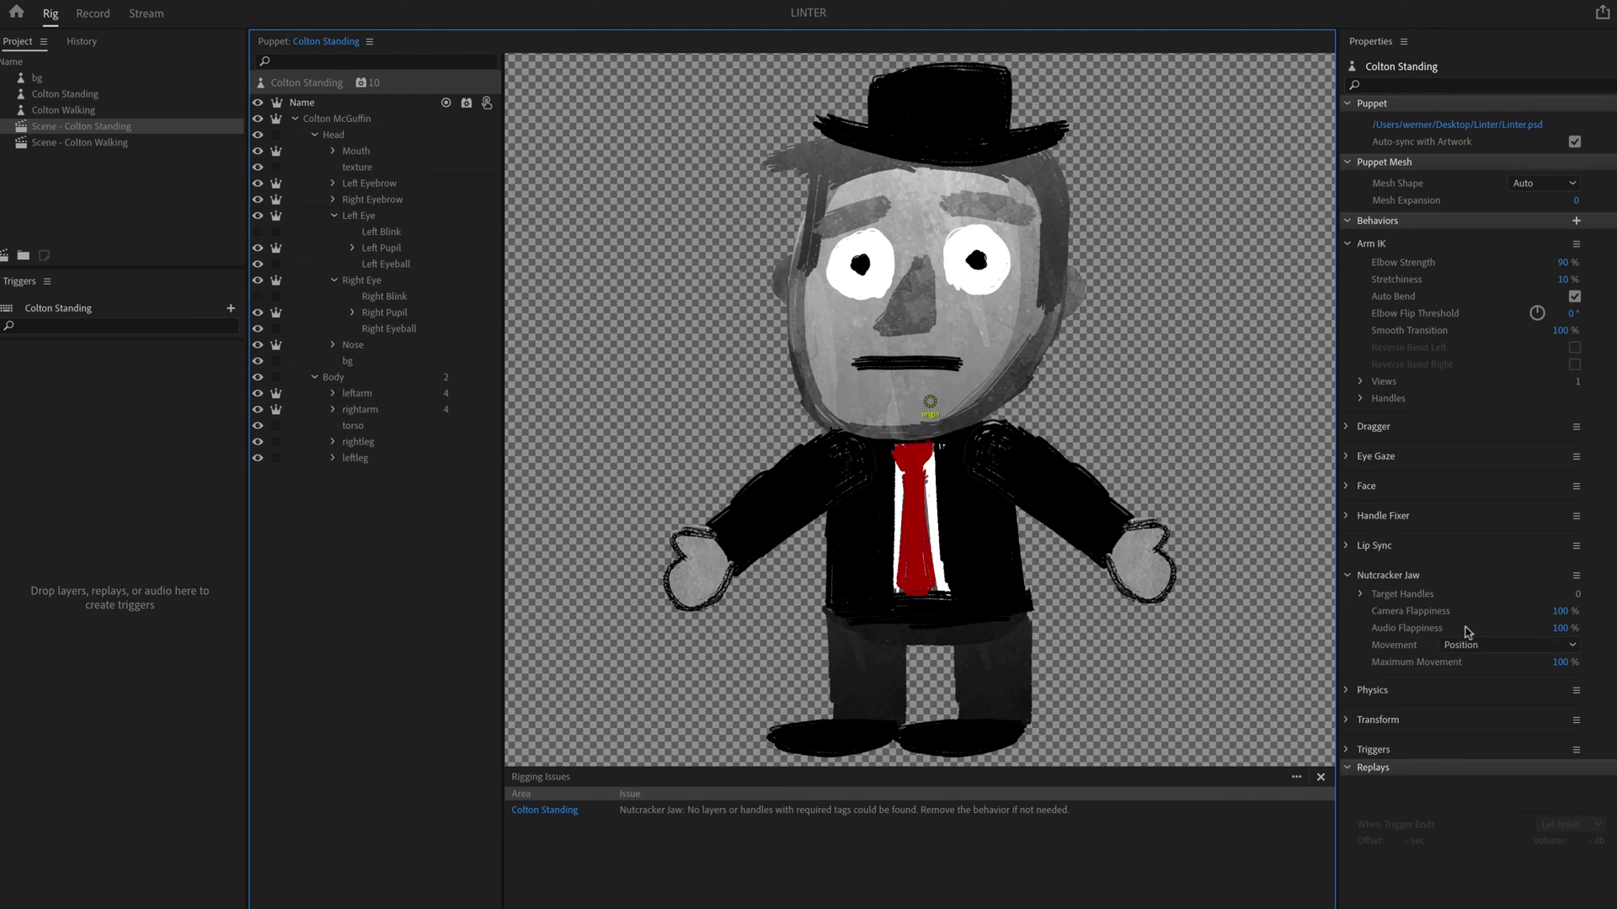
Step: Choose Remove Behavior from the Nutcracker Jaw menu in Properties > Behaviors
left_click(1576, 576)
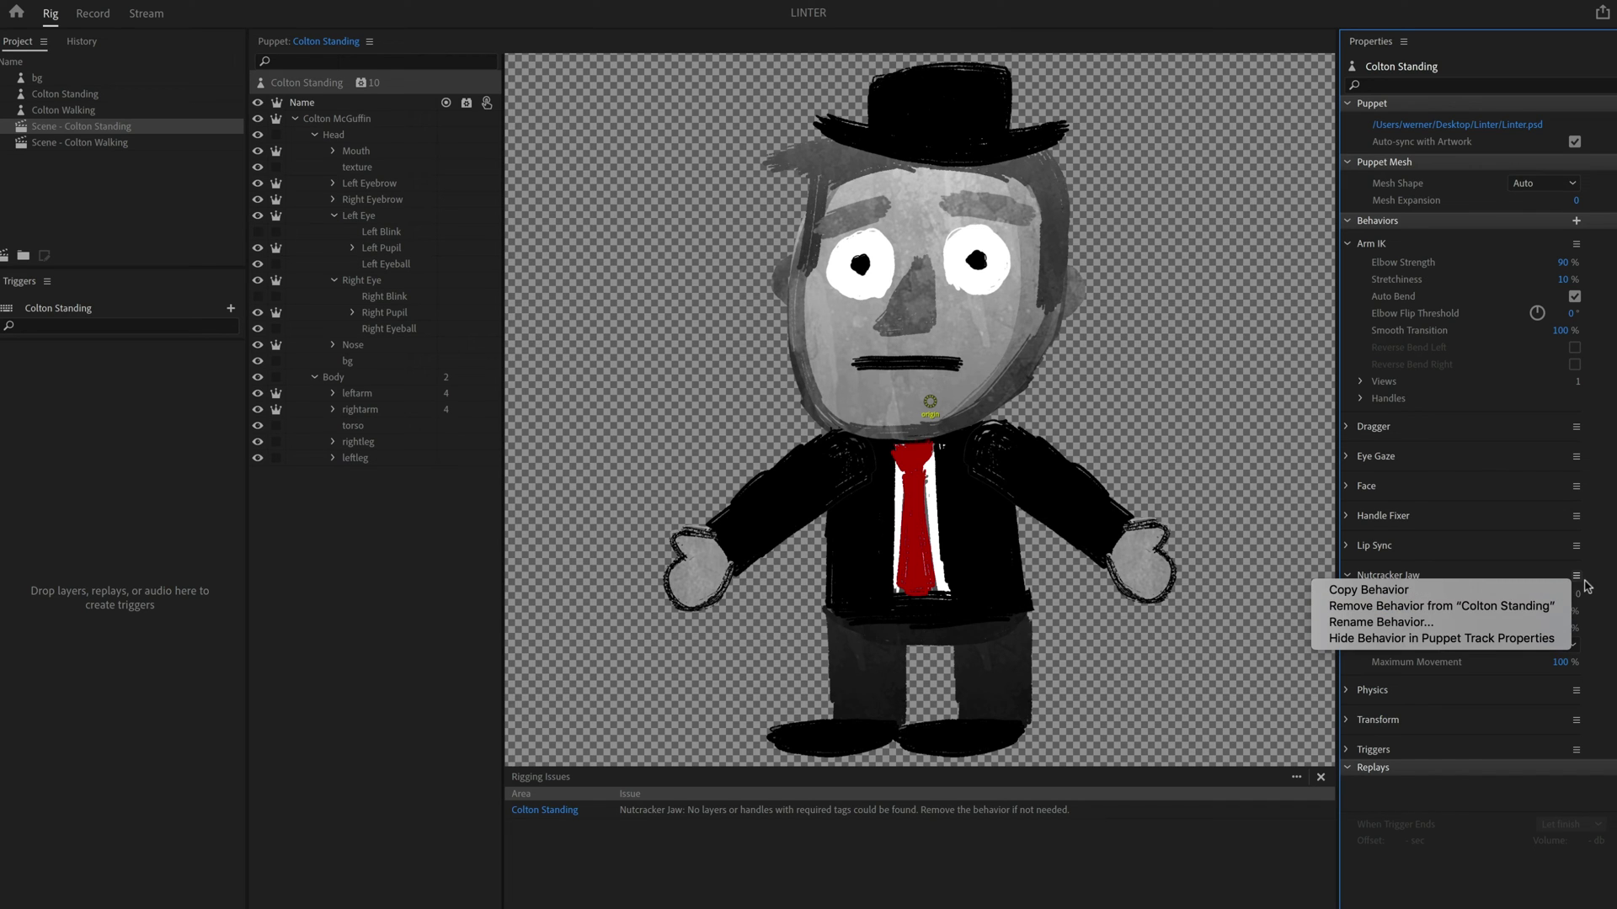
left_click(1576, 576)
left_click(1577, 576)
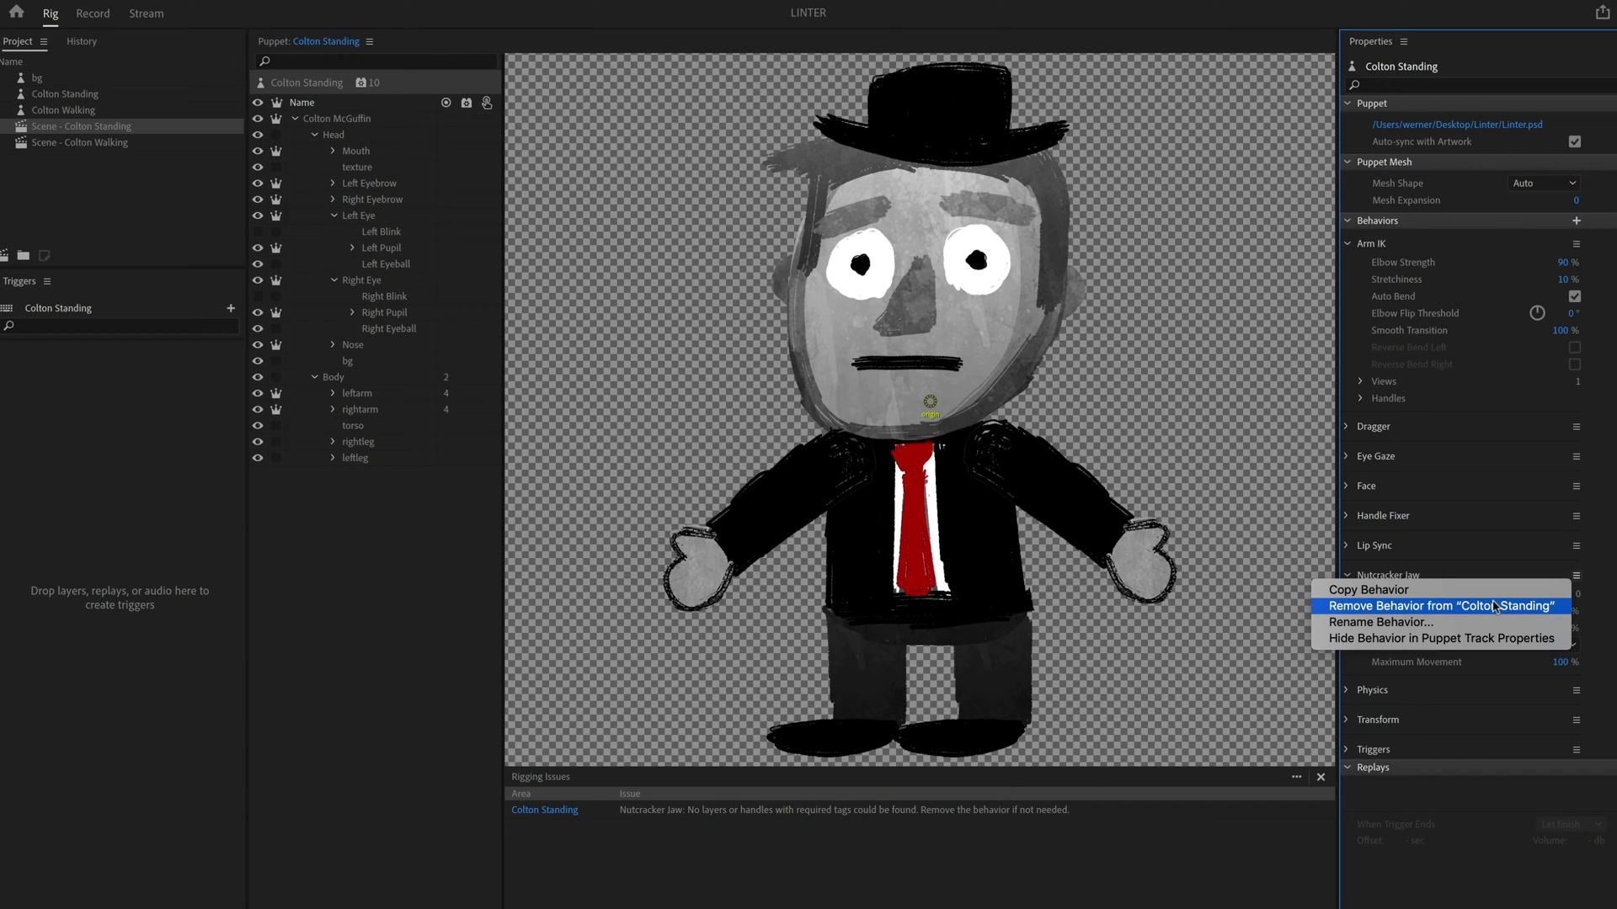
left_click(1495, 606)
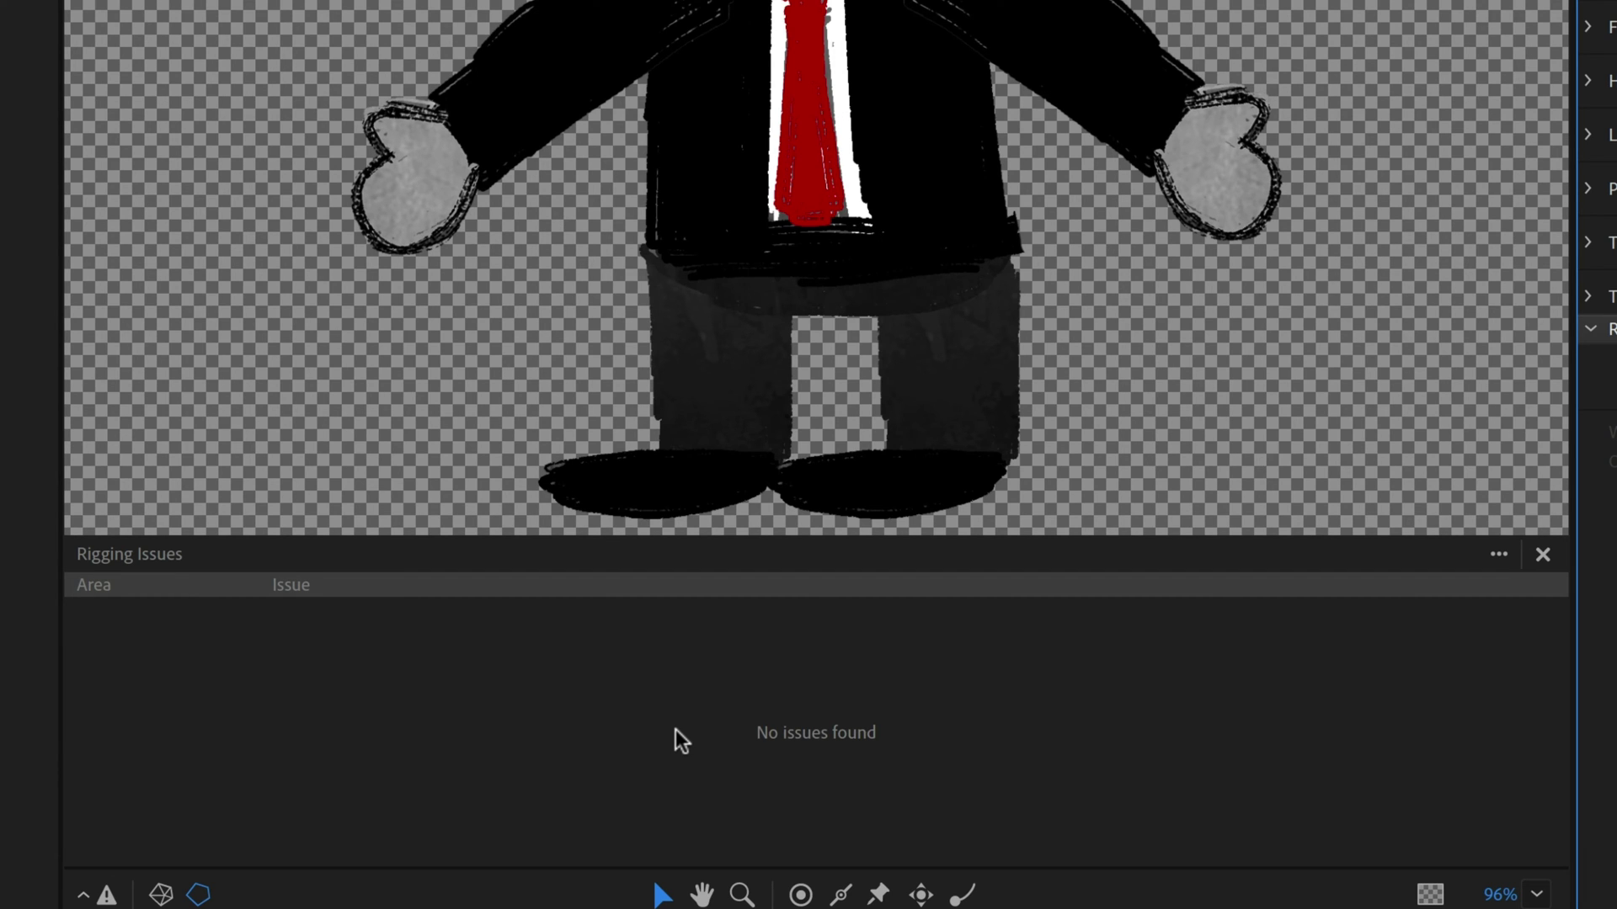
Step: Refresh the Rigging Issues list to show 'No issues found', then close it
left_click(101, 894)
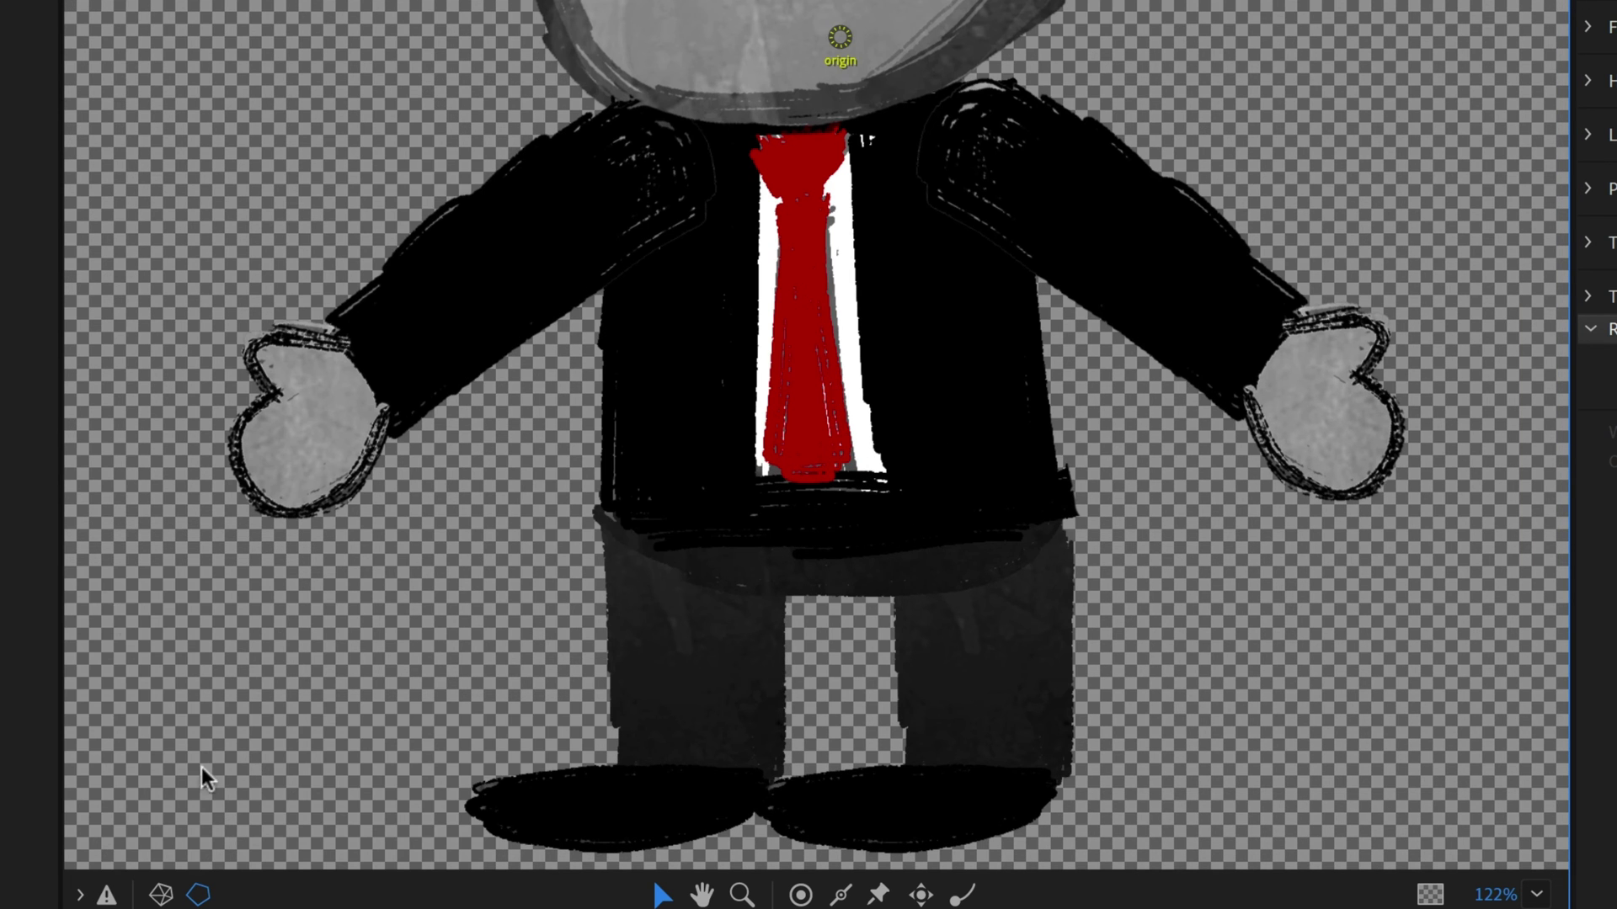
left_click(110, 899)
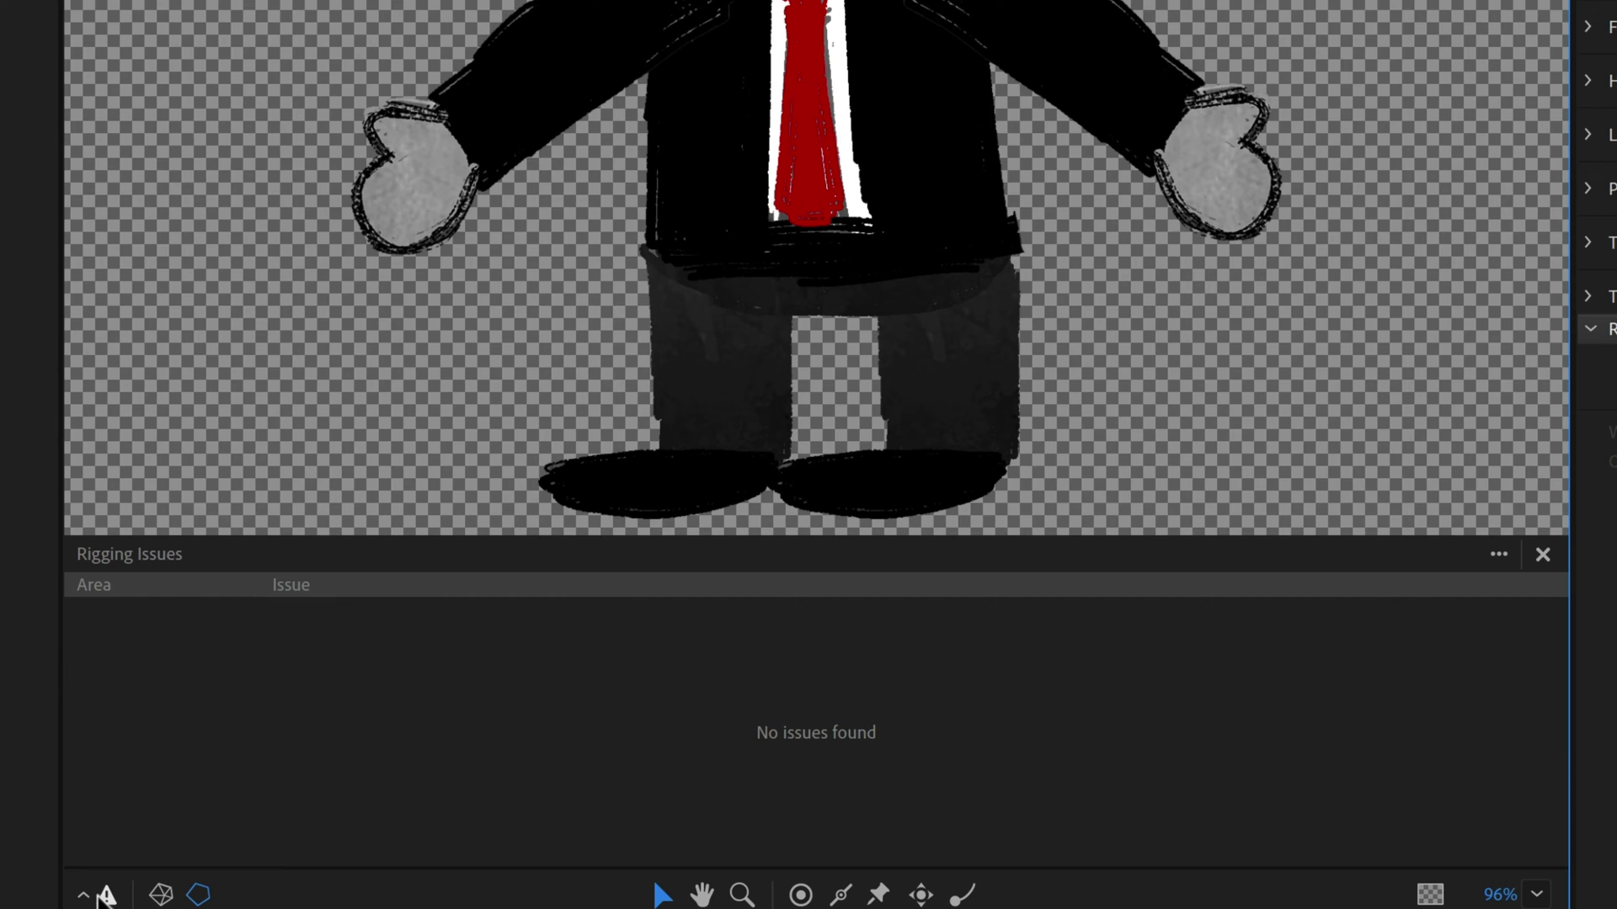
left_click(1543, 555)
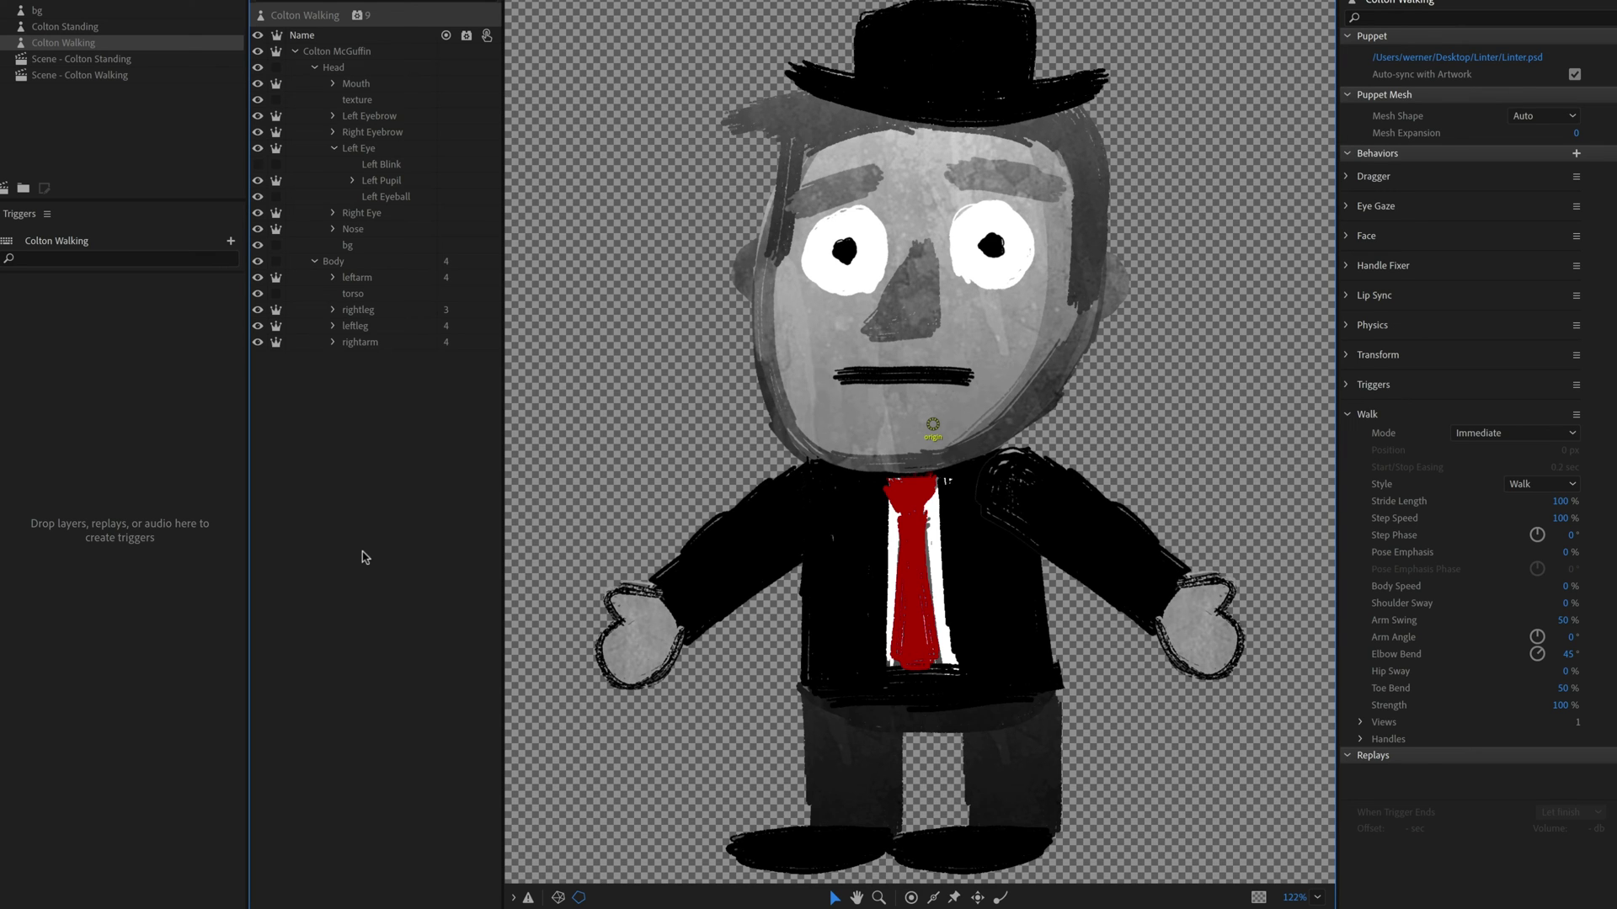
Step: Check the Body and leftarm layers' handles, then list Colton Walking's five rigging issues
left_click(348, 265)
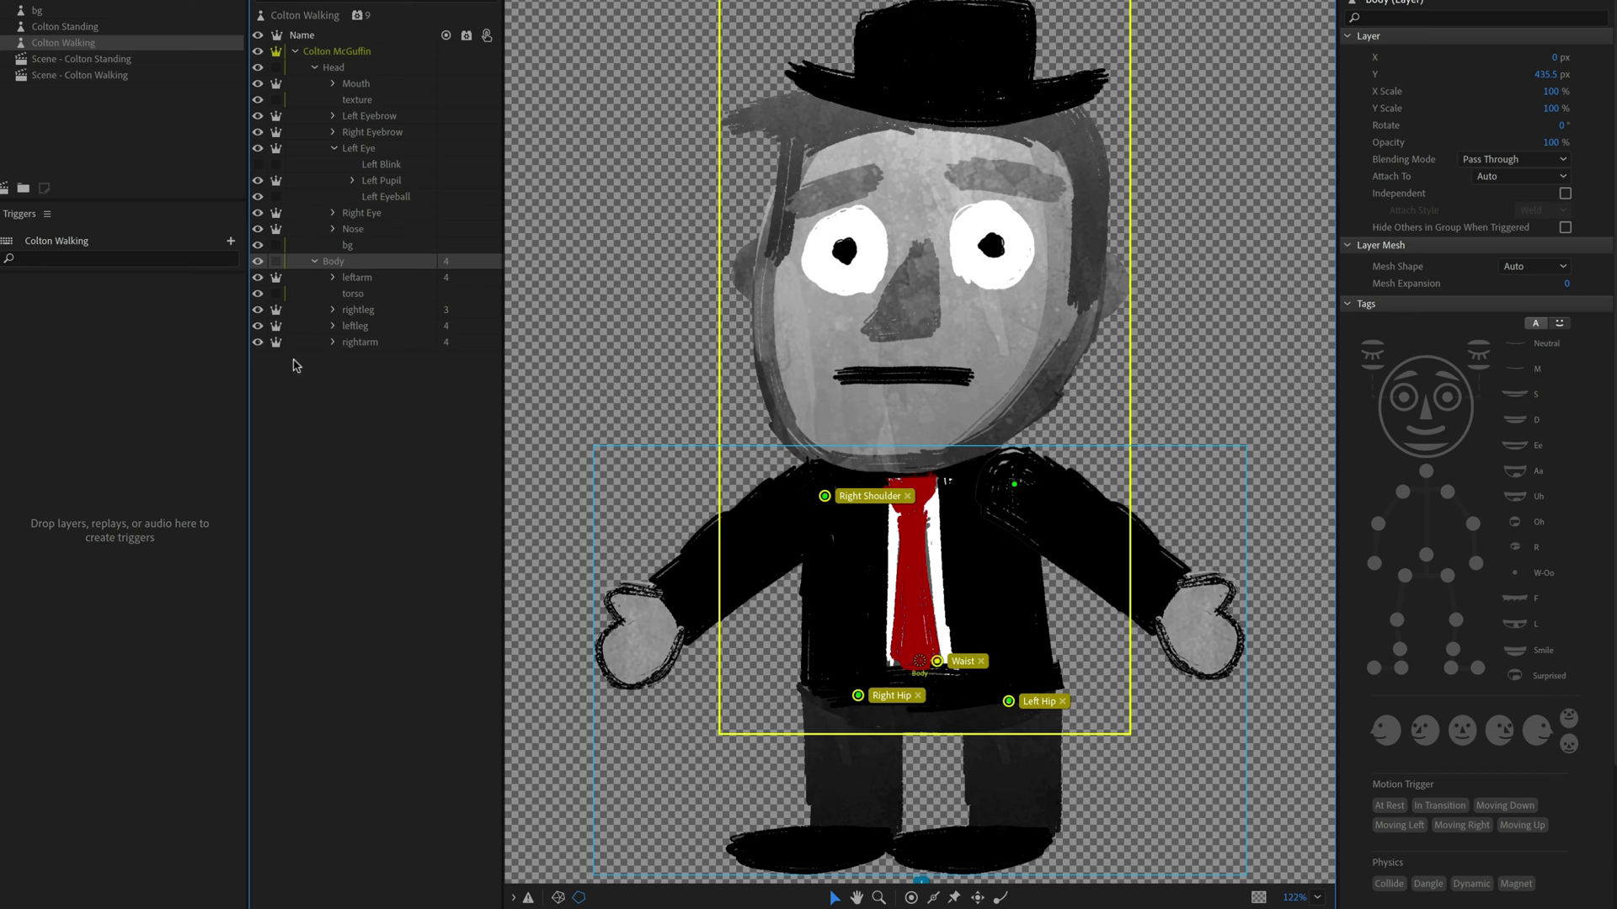
left_click(362, 278)
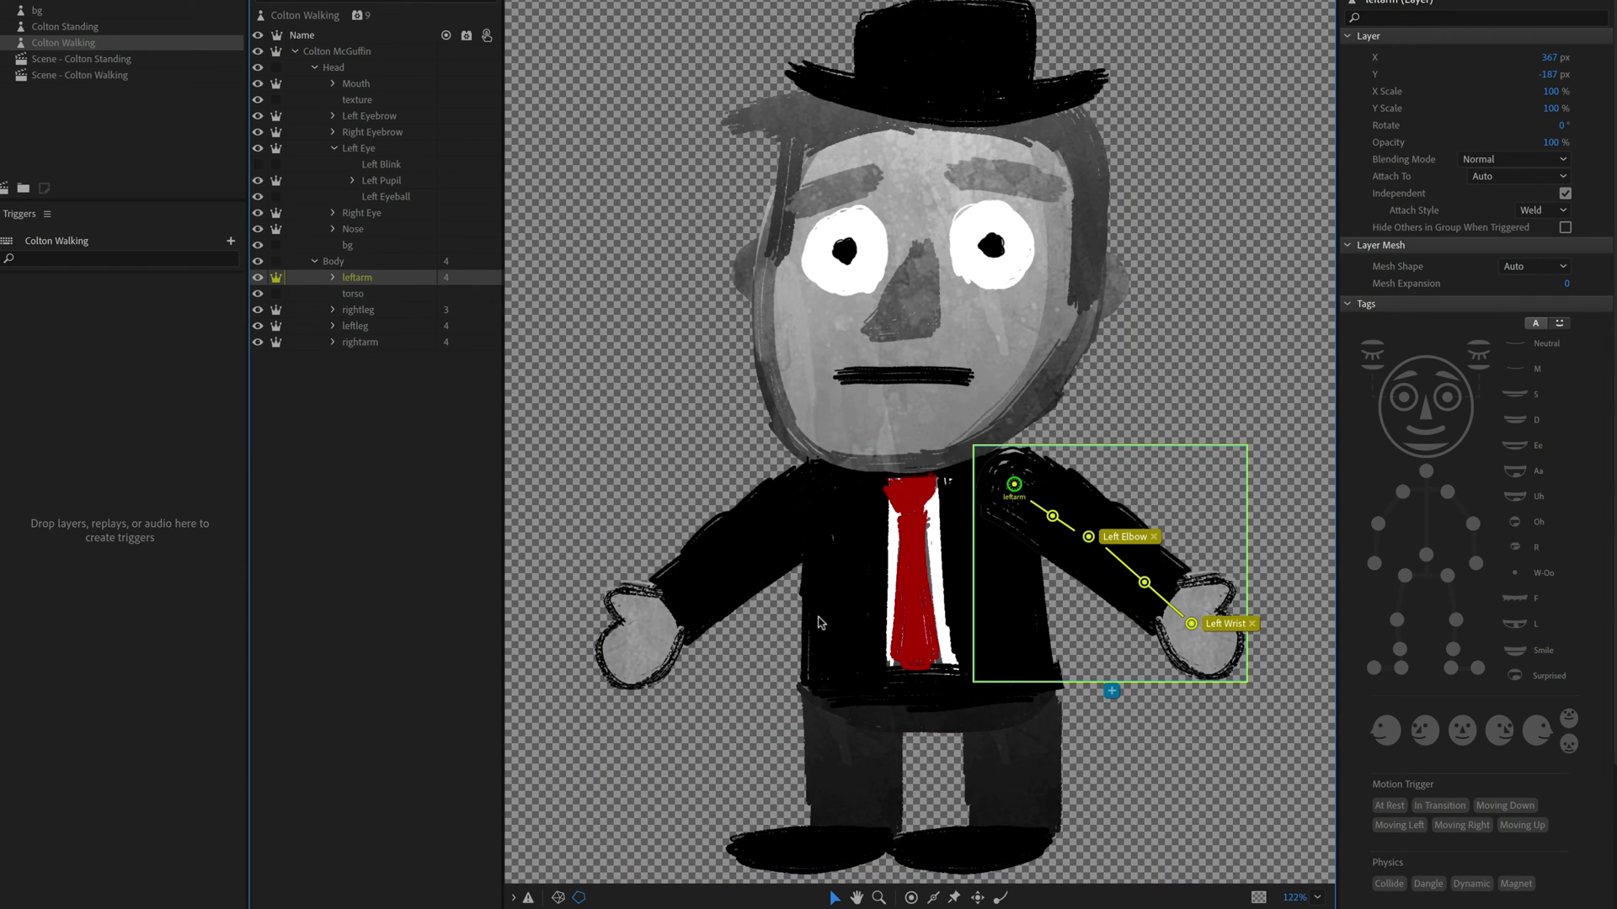
left_click(352, 499)
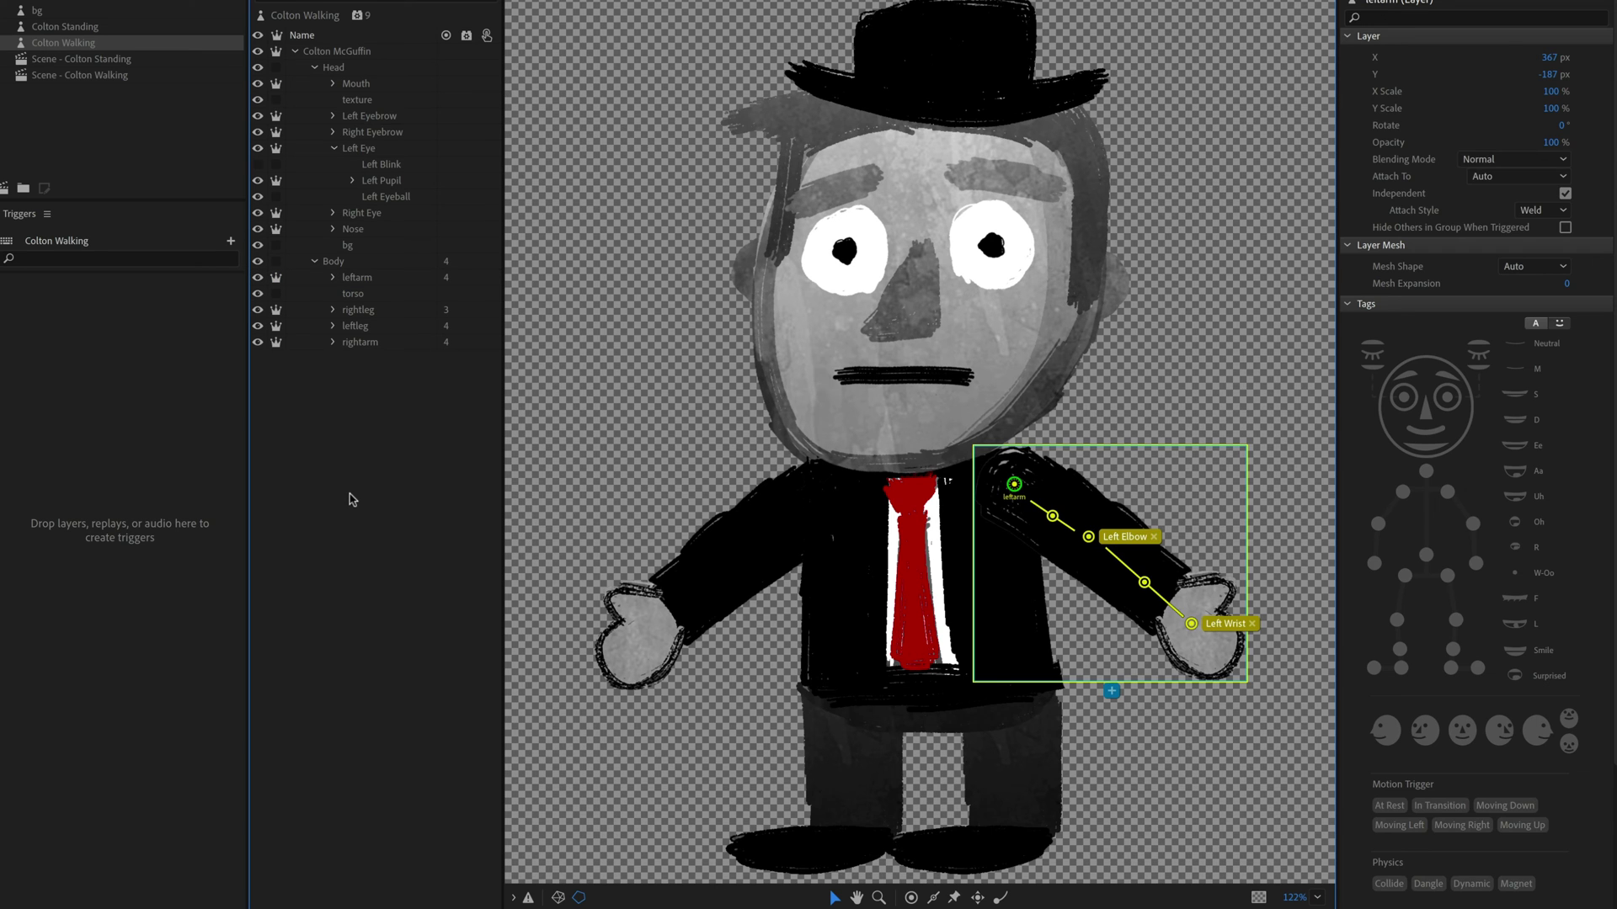
left_click(528, 897)
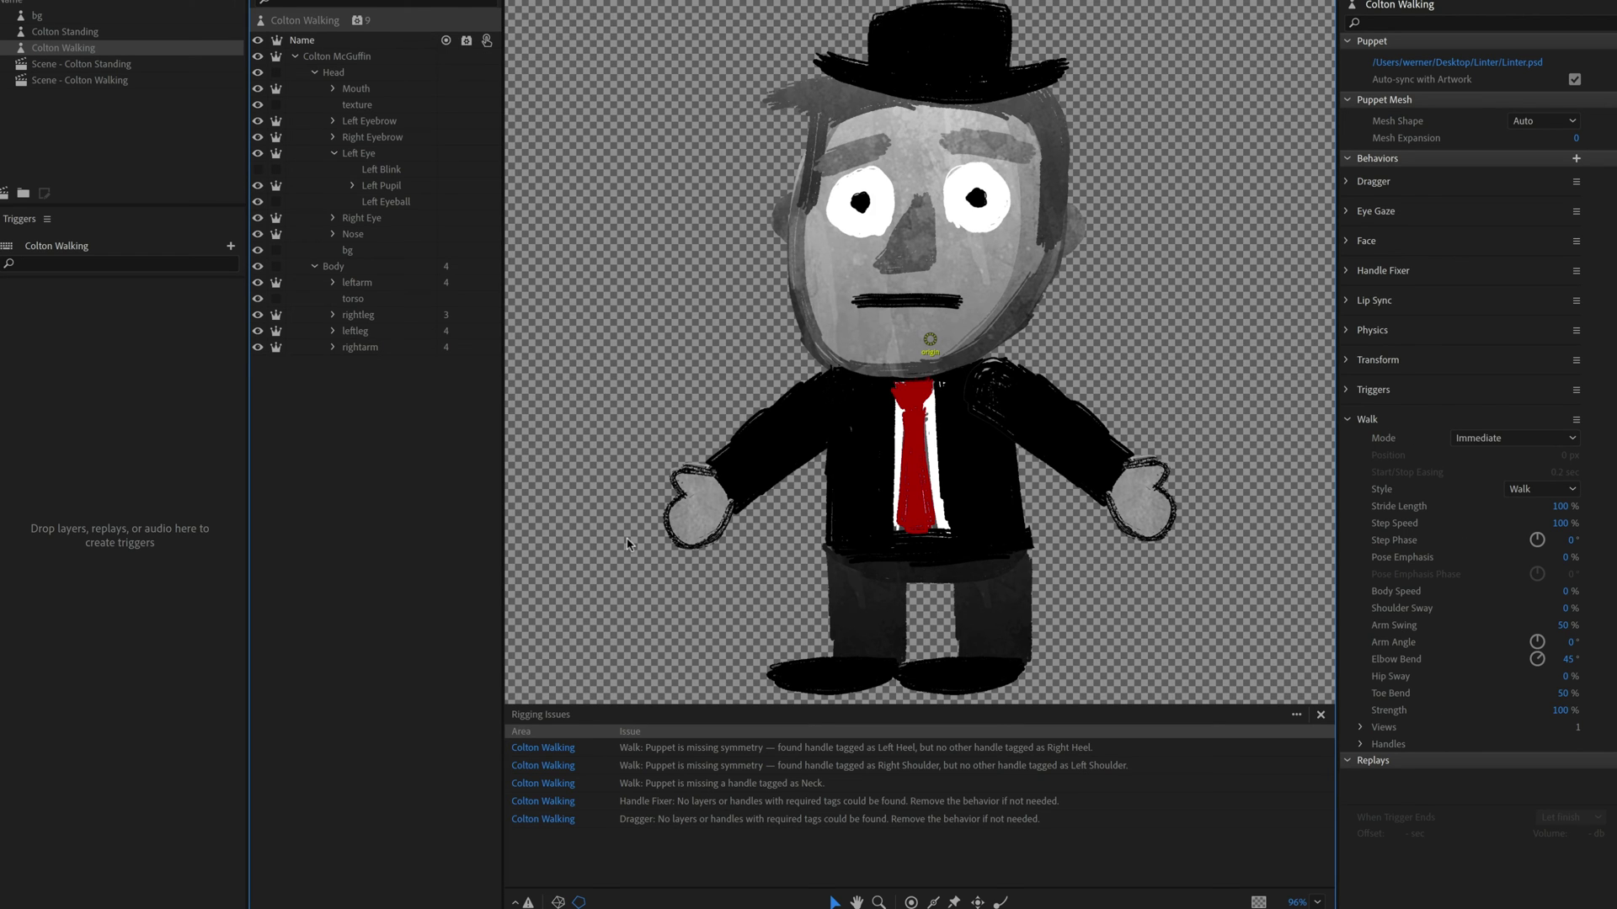
Step: On the rightleg layer, add a handle at the back of the right boot and tag it Right Heel
left_click(359, 285)
left_click(369, 334)
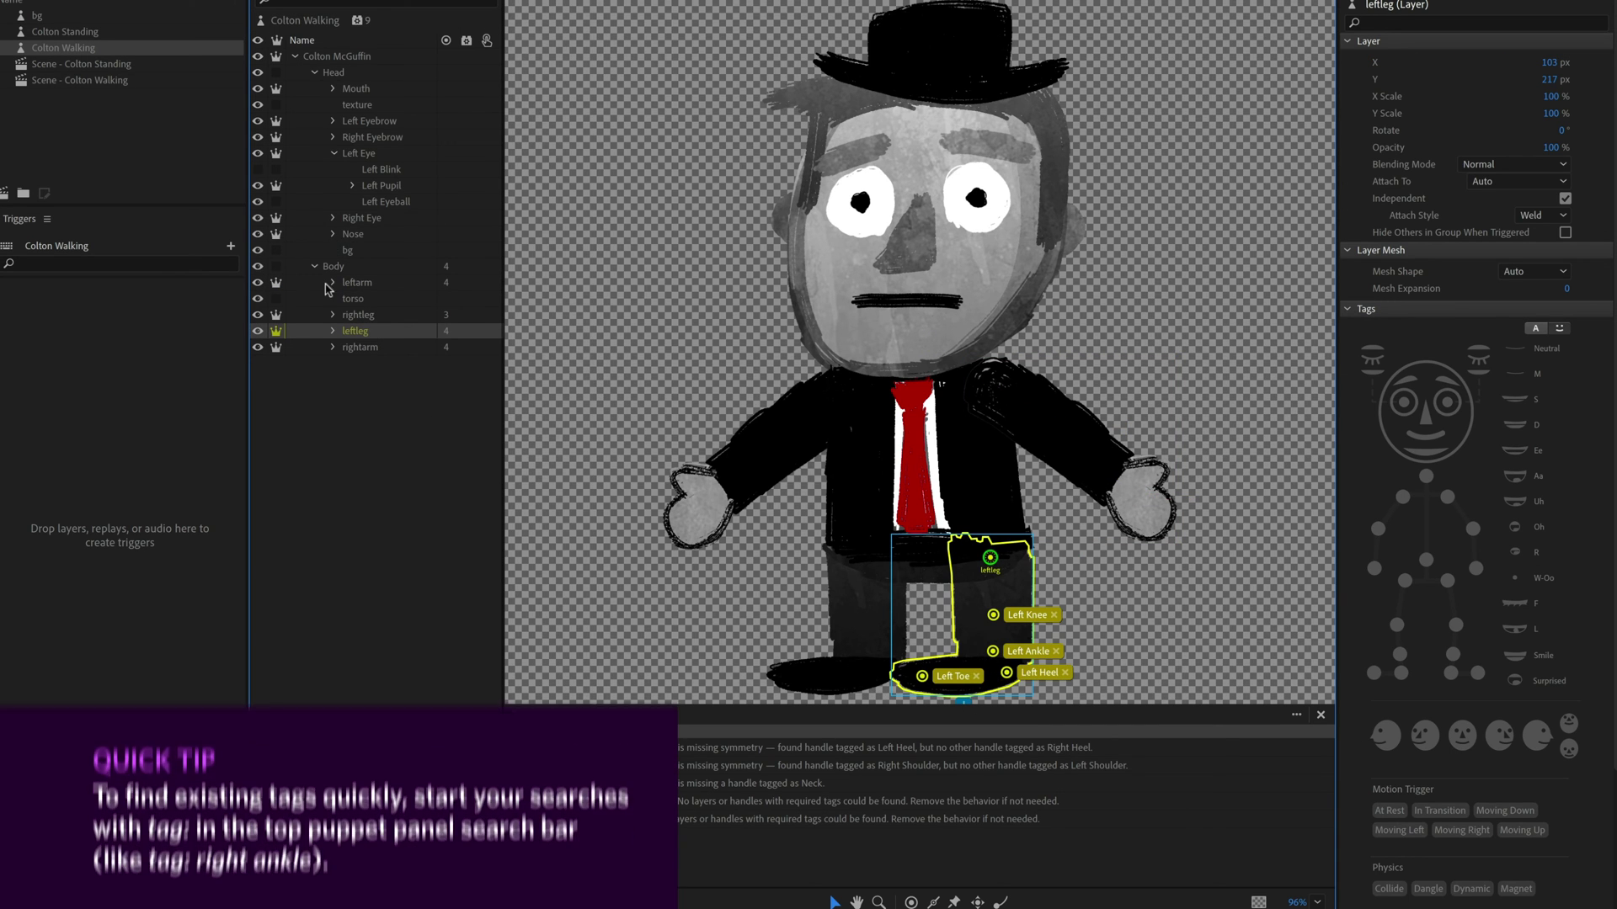
left_click(371, 316)
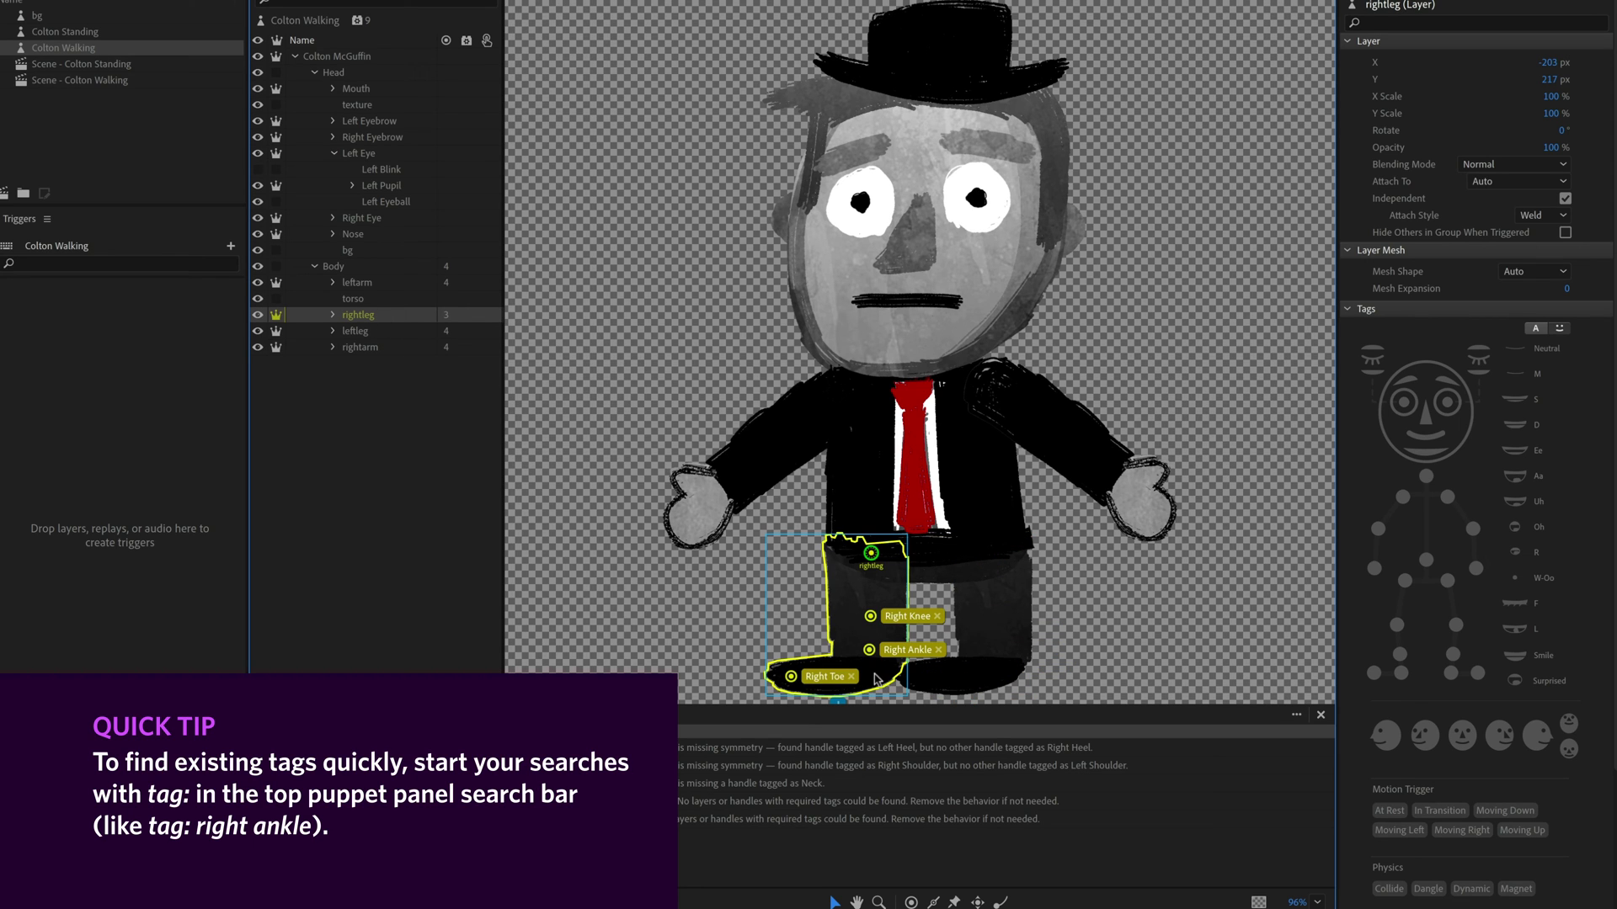
left_click(911, 902)
left_click(874, 672)
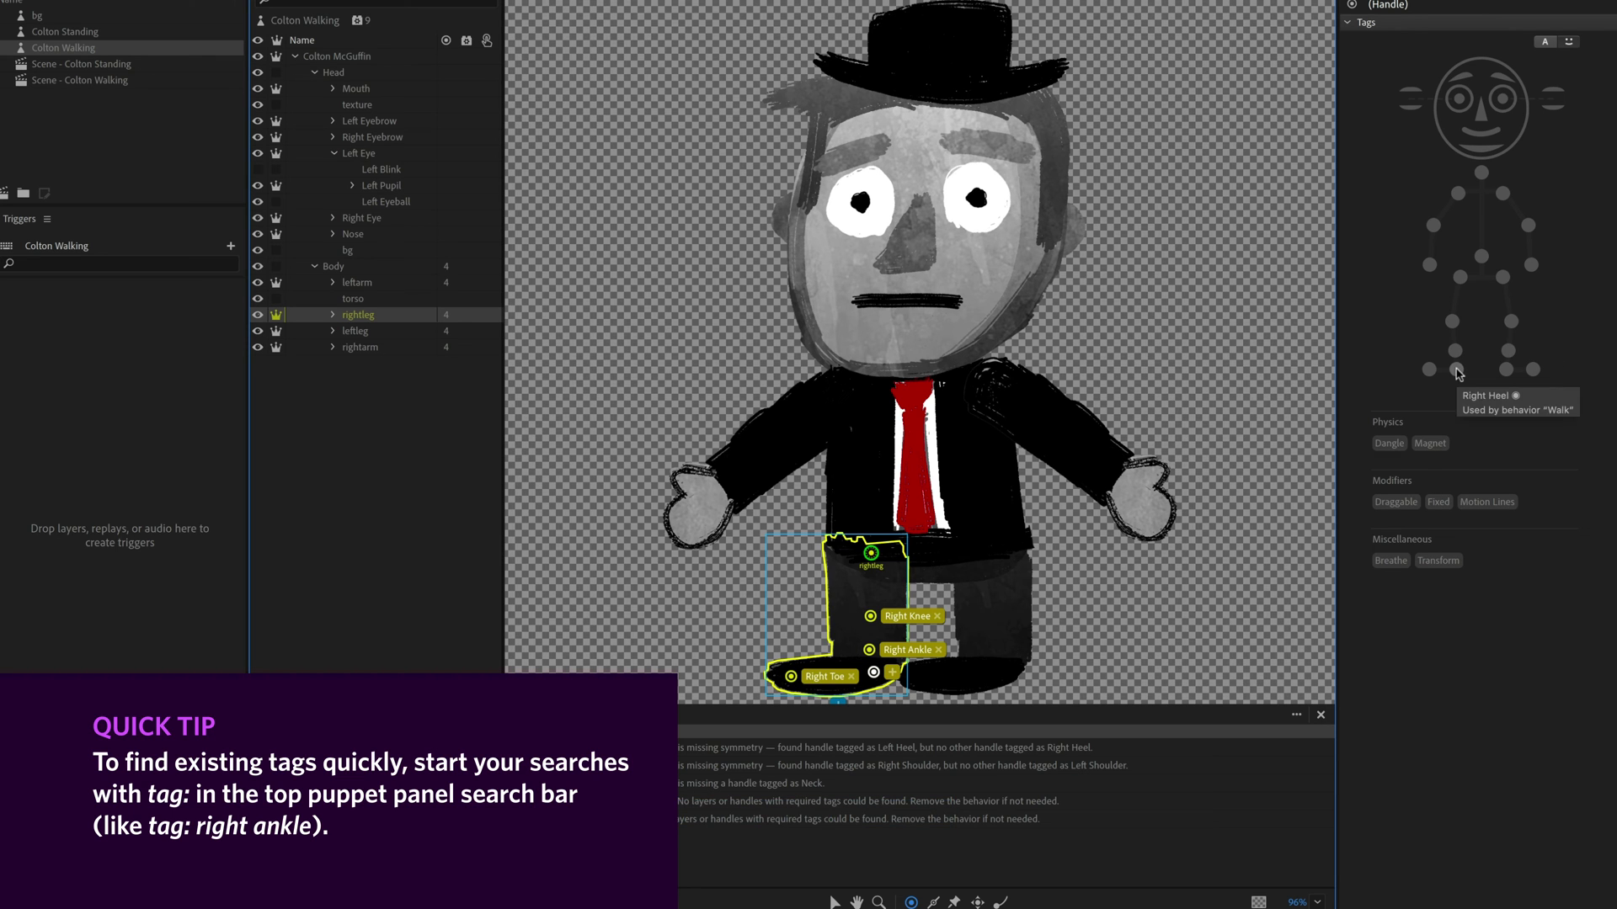
left_click(1456, 371)
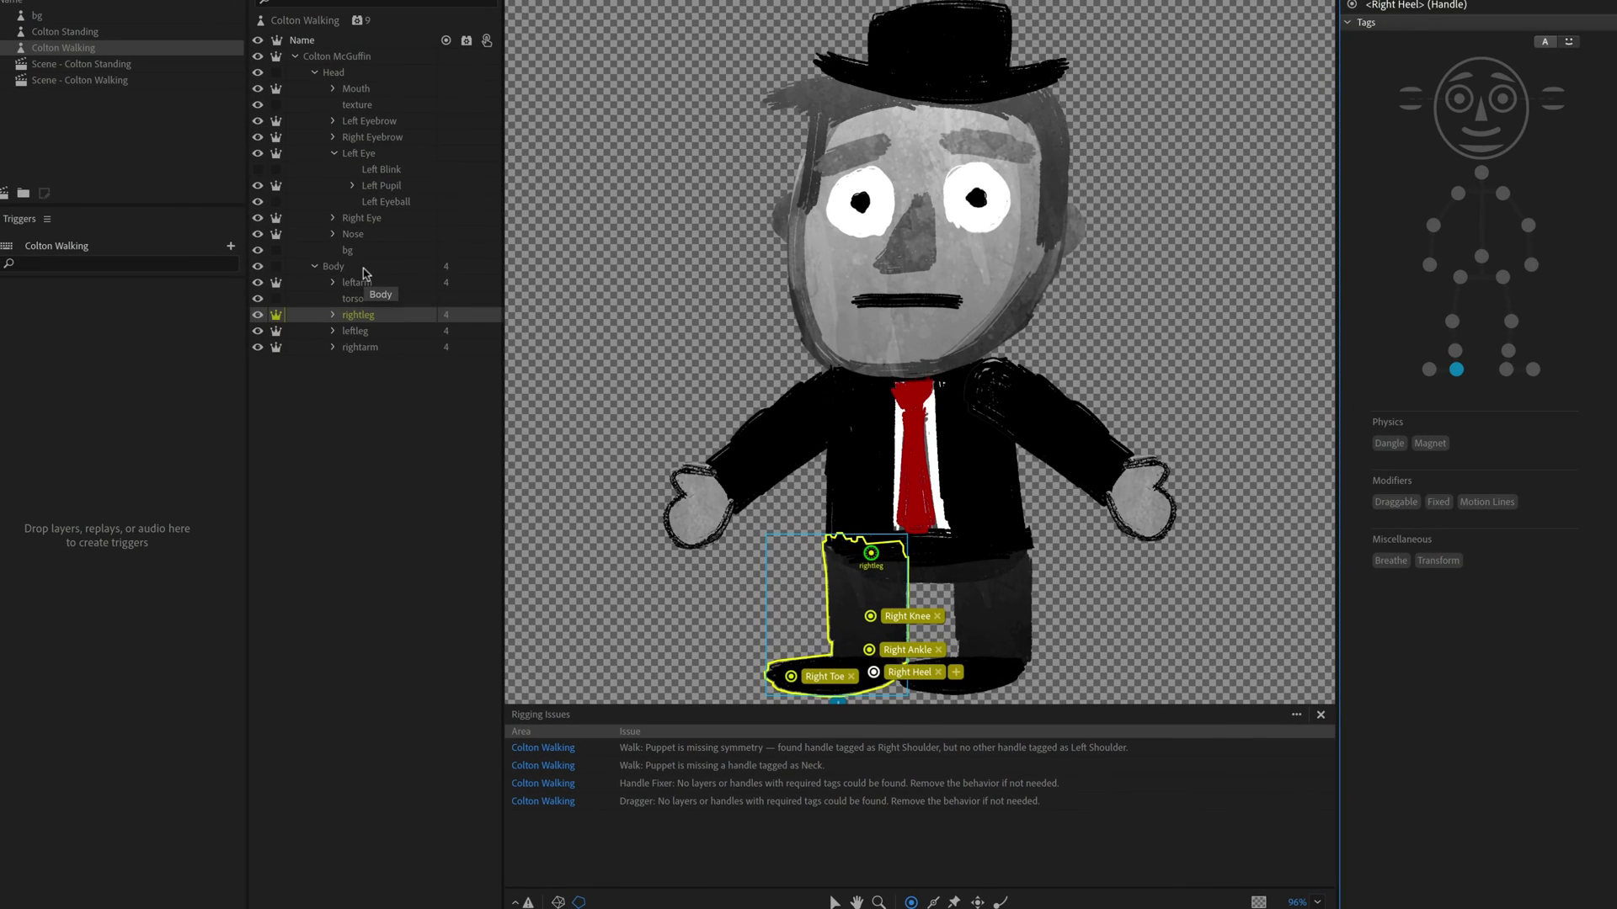
Step: Tag the Body layer's left shoulder handle as Left Shoulder
left_click(366, 268)
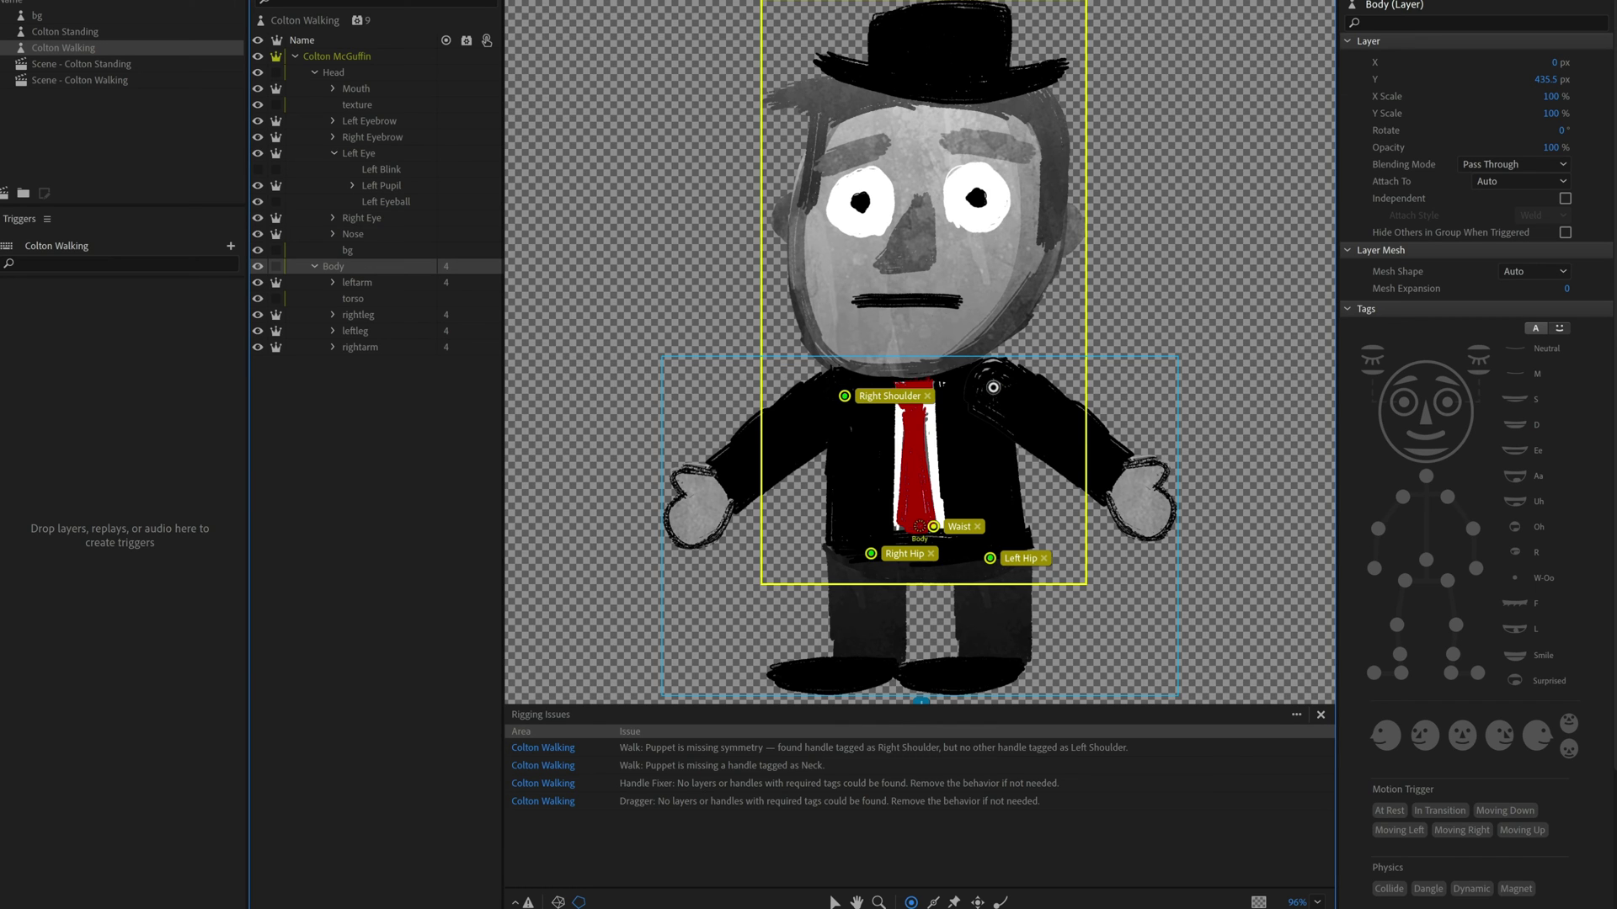
left_click(993, 387)
left_click(1503, 193)
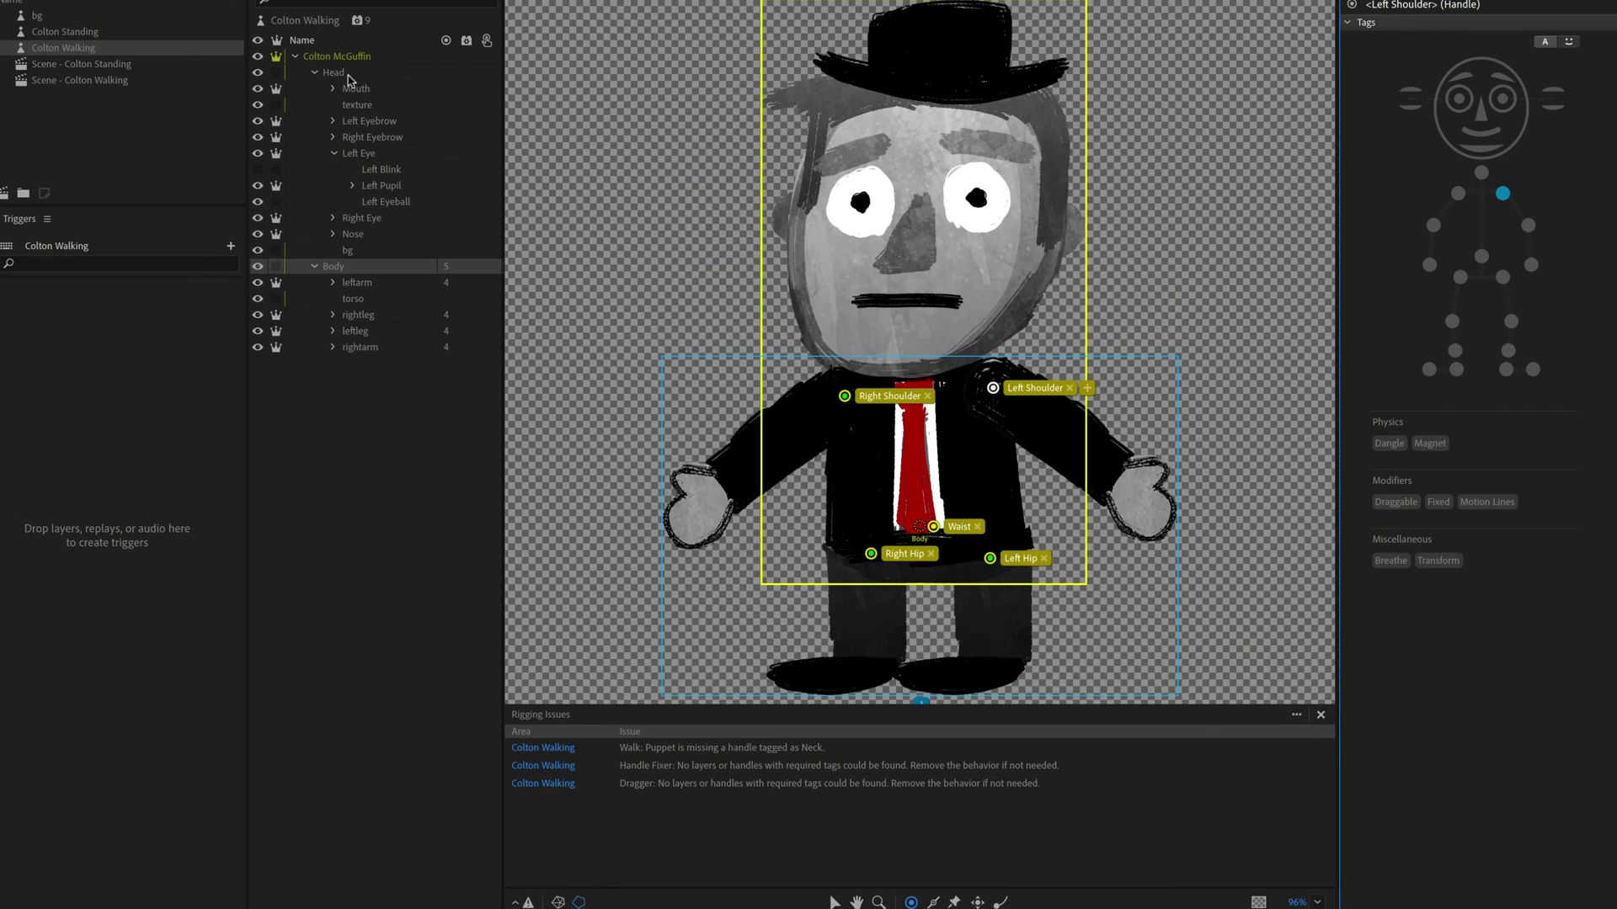
Step: Keep the Head origin handle at the neck and add the Neck tag to it
left_click(346, 74)
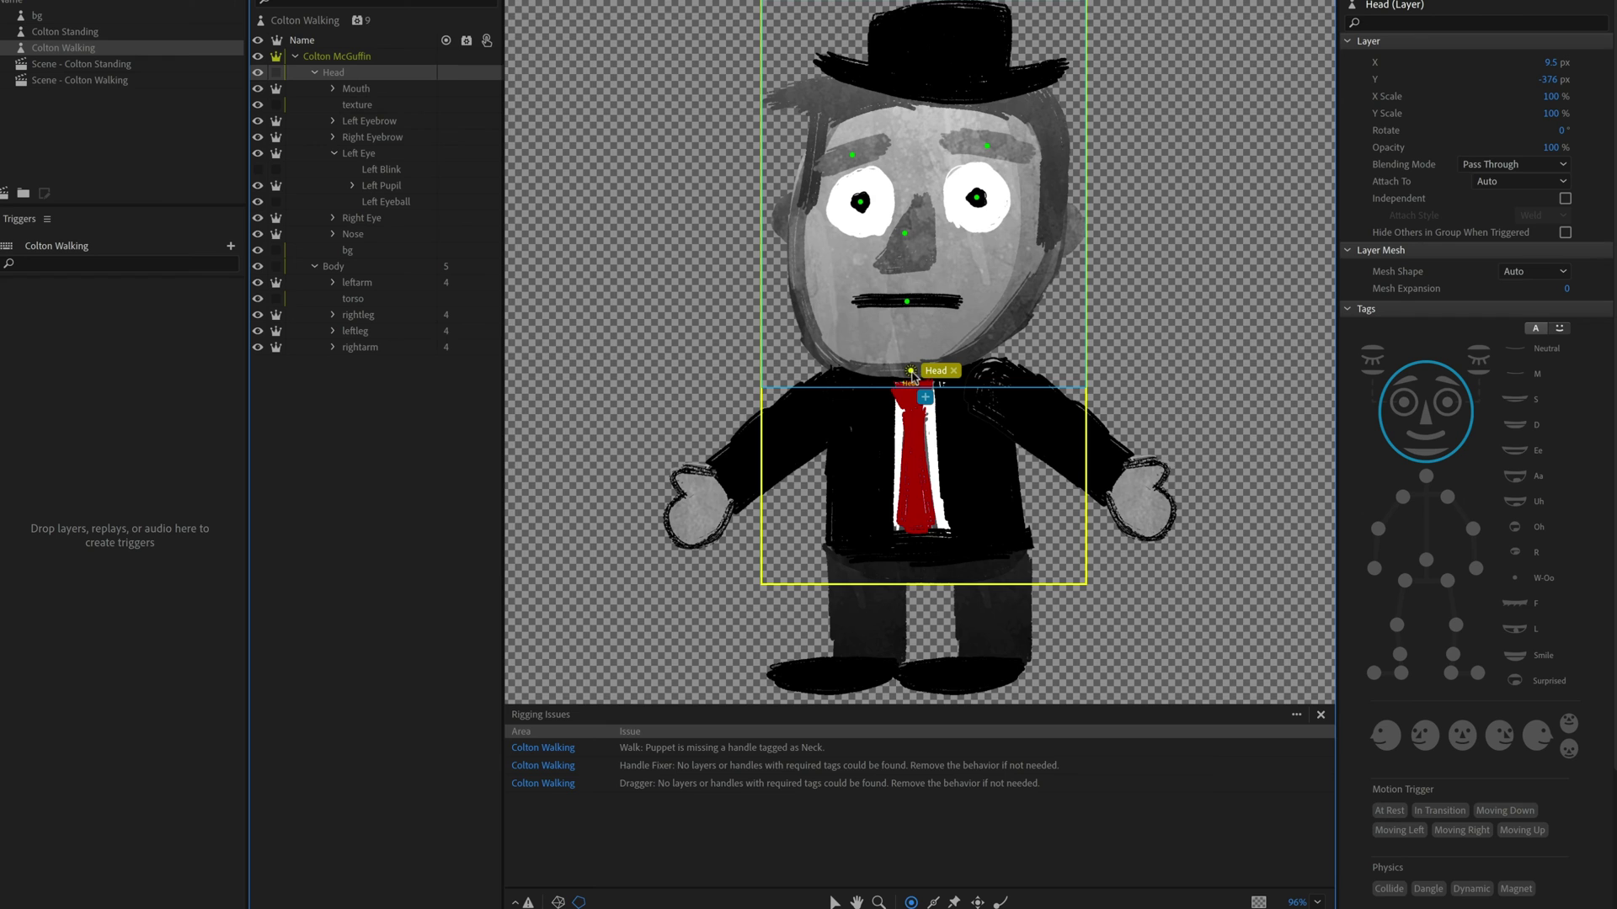
mouse_move(910, 371)
left_mouse_down()
mouse_move(905, 276)
mouse_move(914, 363)
left_mouse_up()
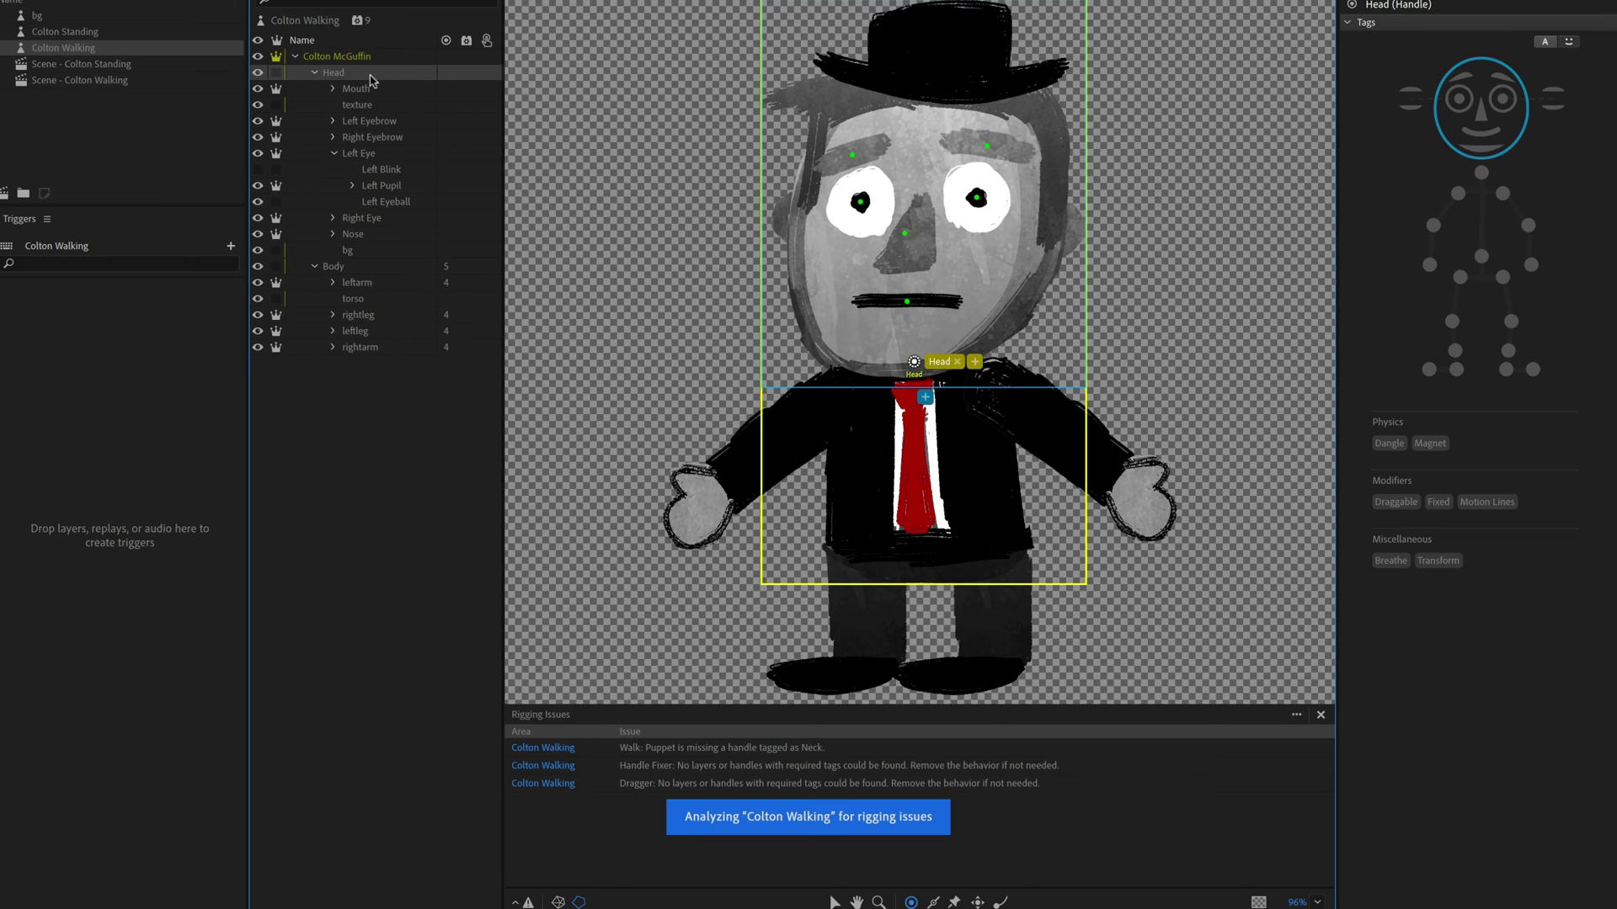
mouse_move(915, 362)
left_mouse_down()
mouse_move(914, 312)
mouse_move(915, 362)
left_mouse_up()
left_click(1482, 174)
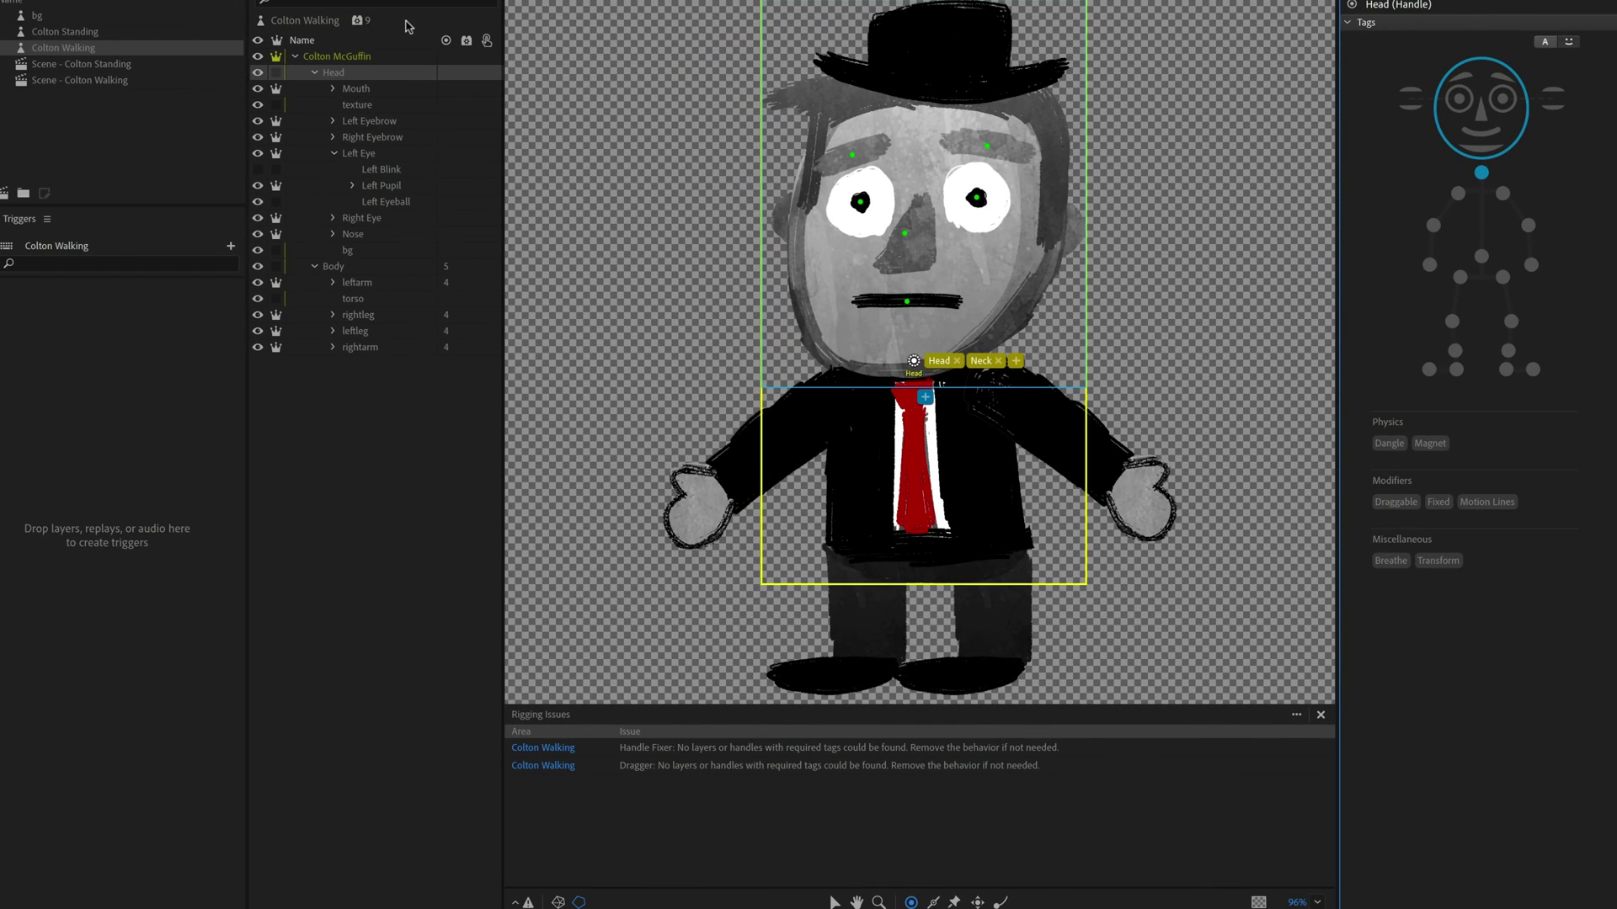
left_click(408, 26)
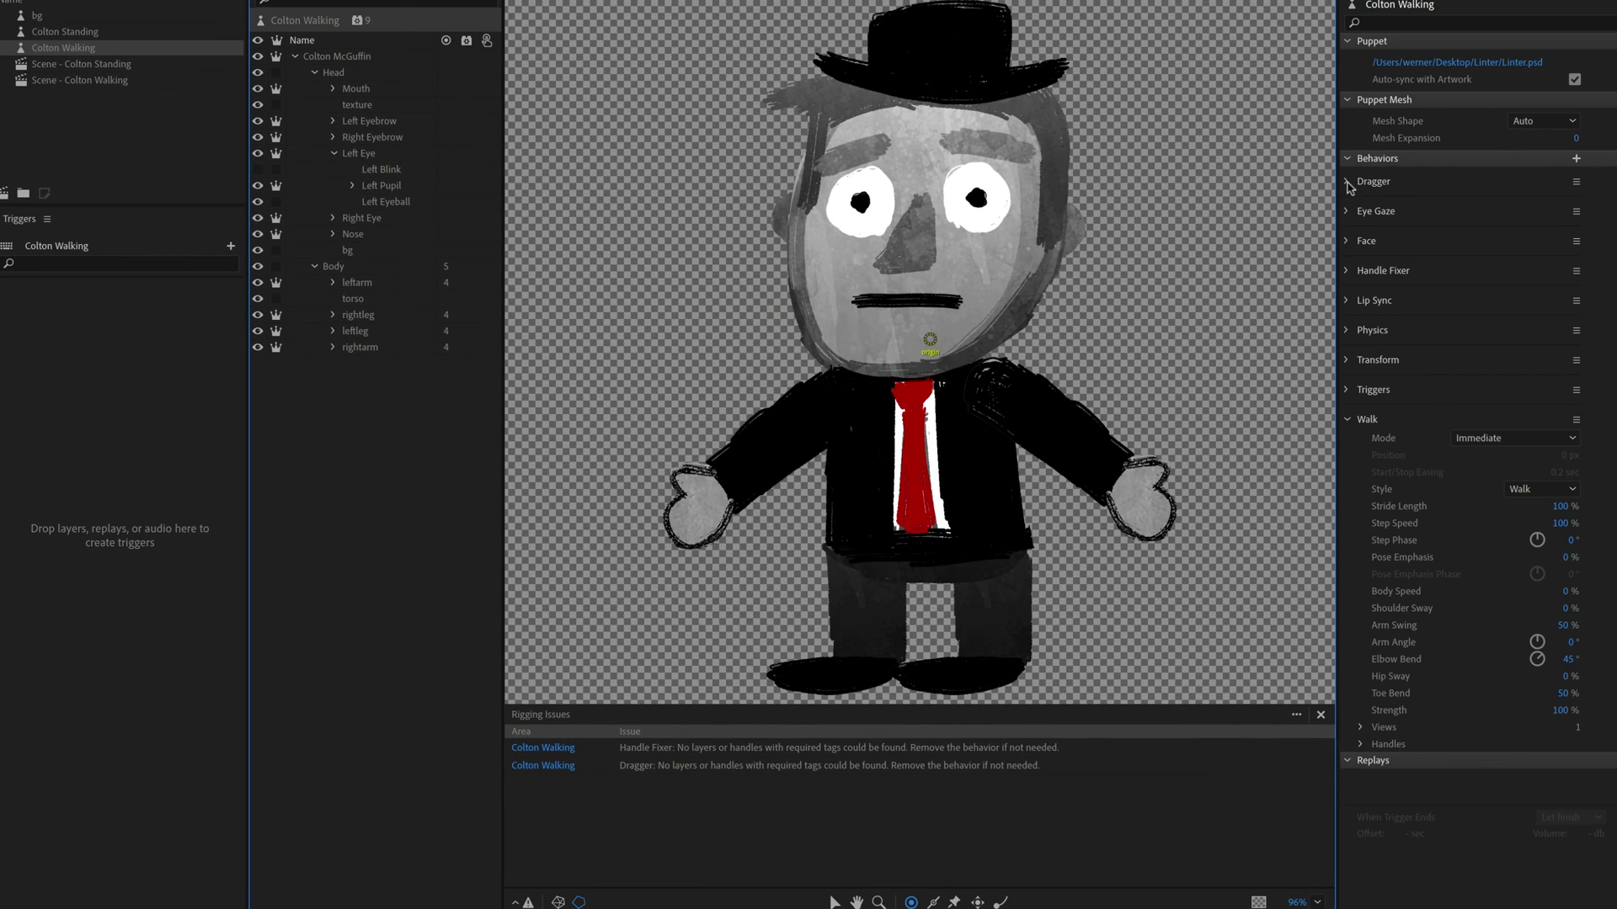
left_click(1347, 271)
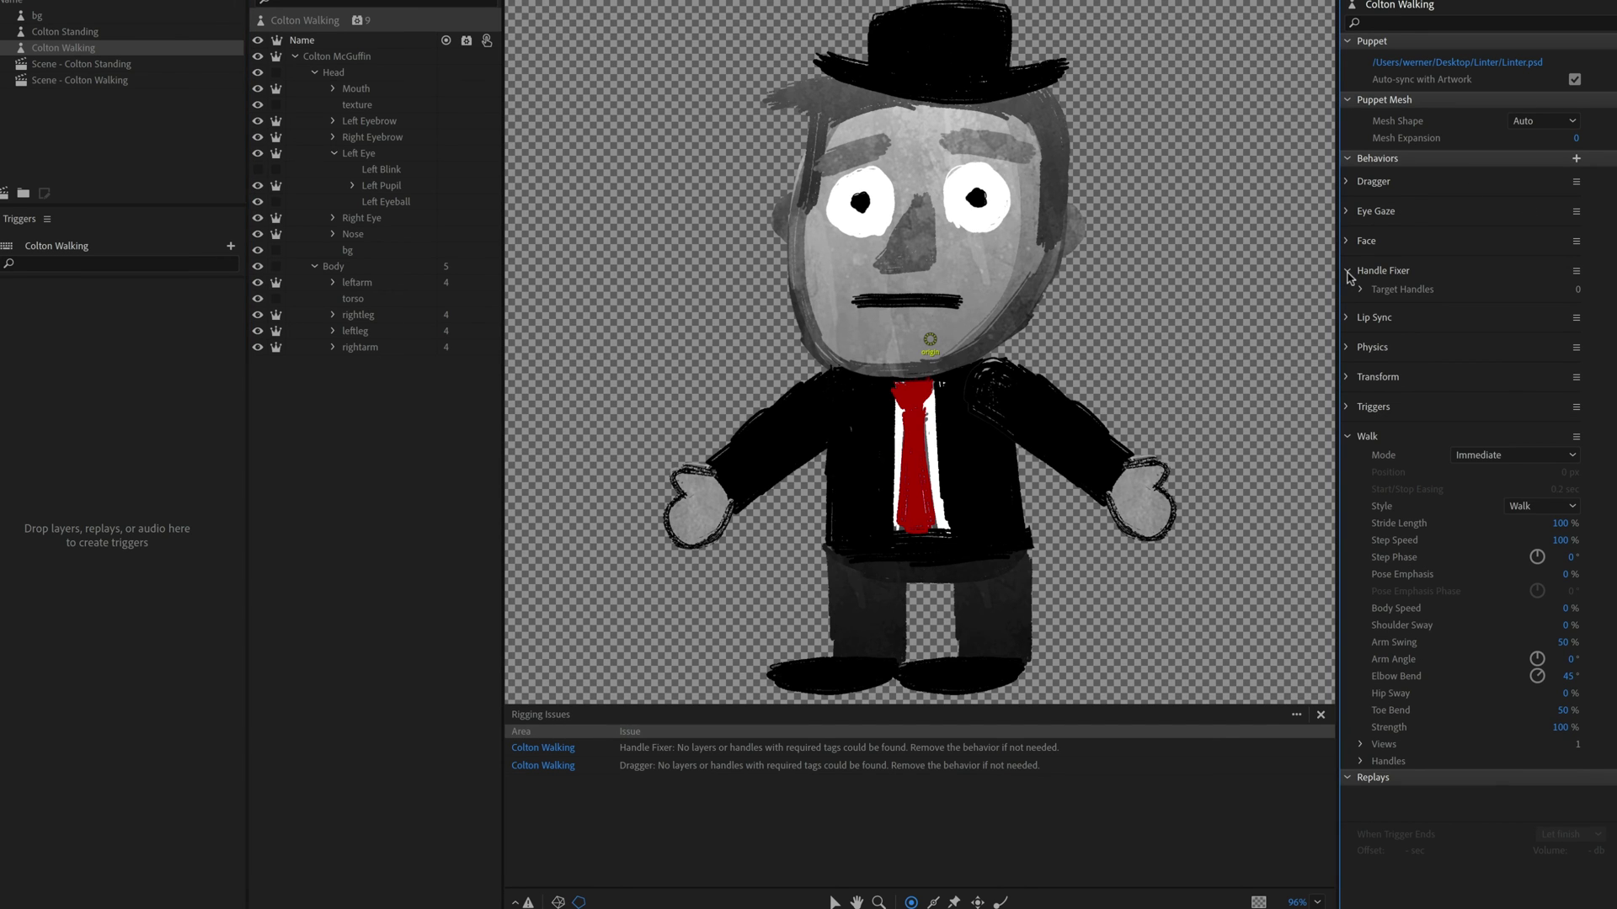
left_click(1347, 272)
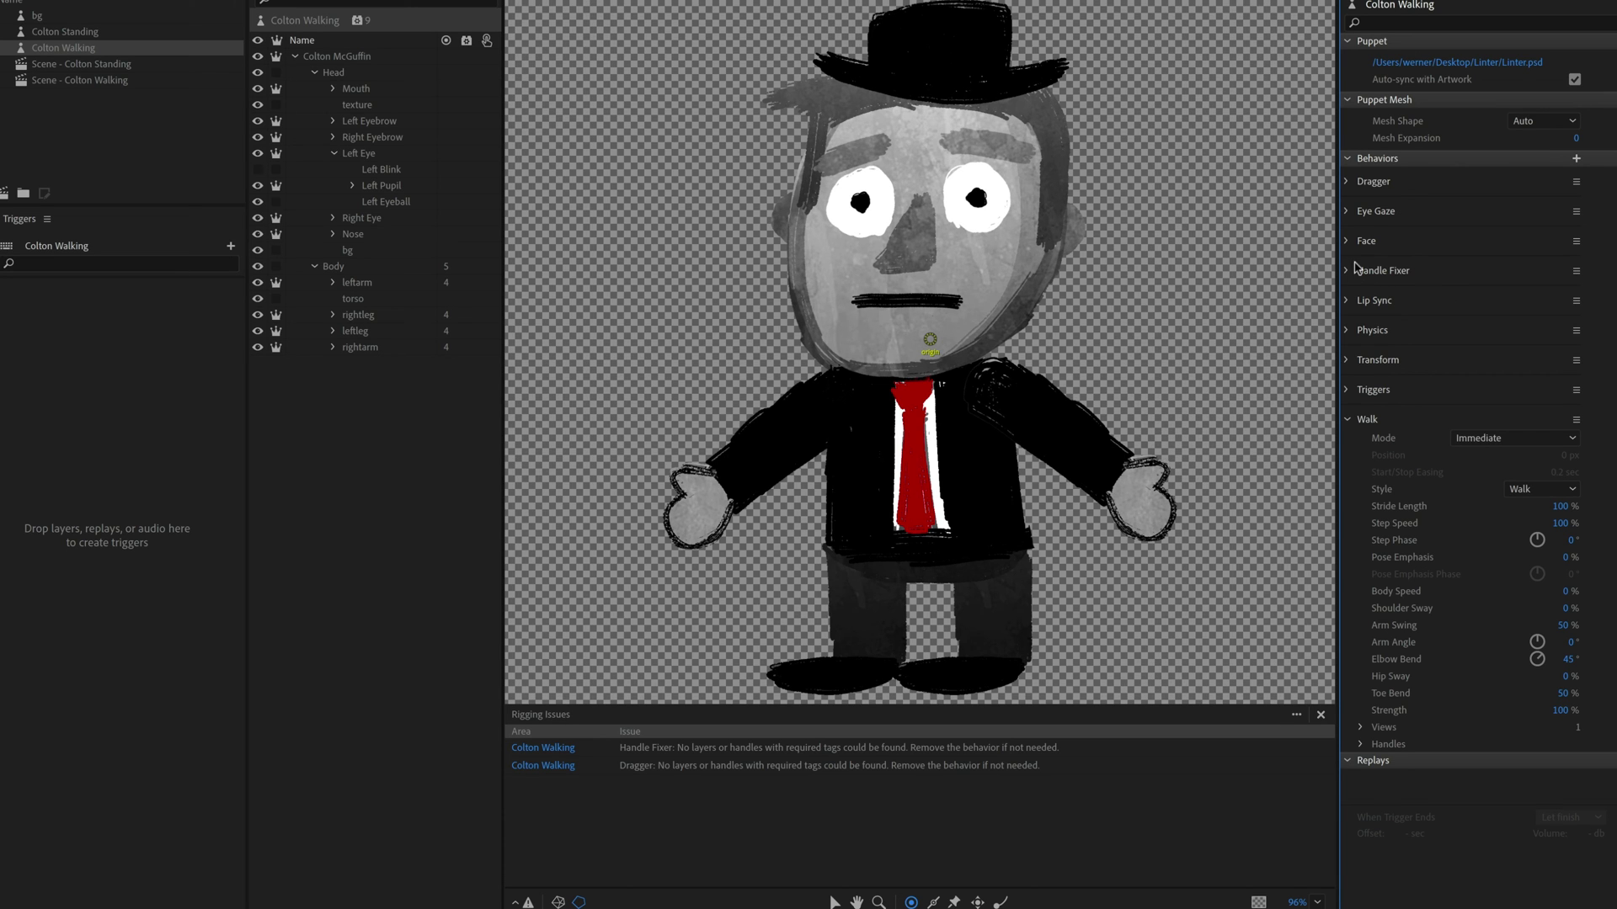
left_click(375, 270)
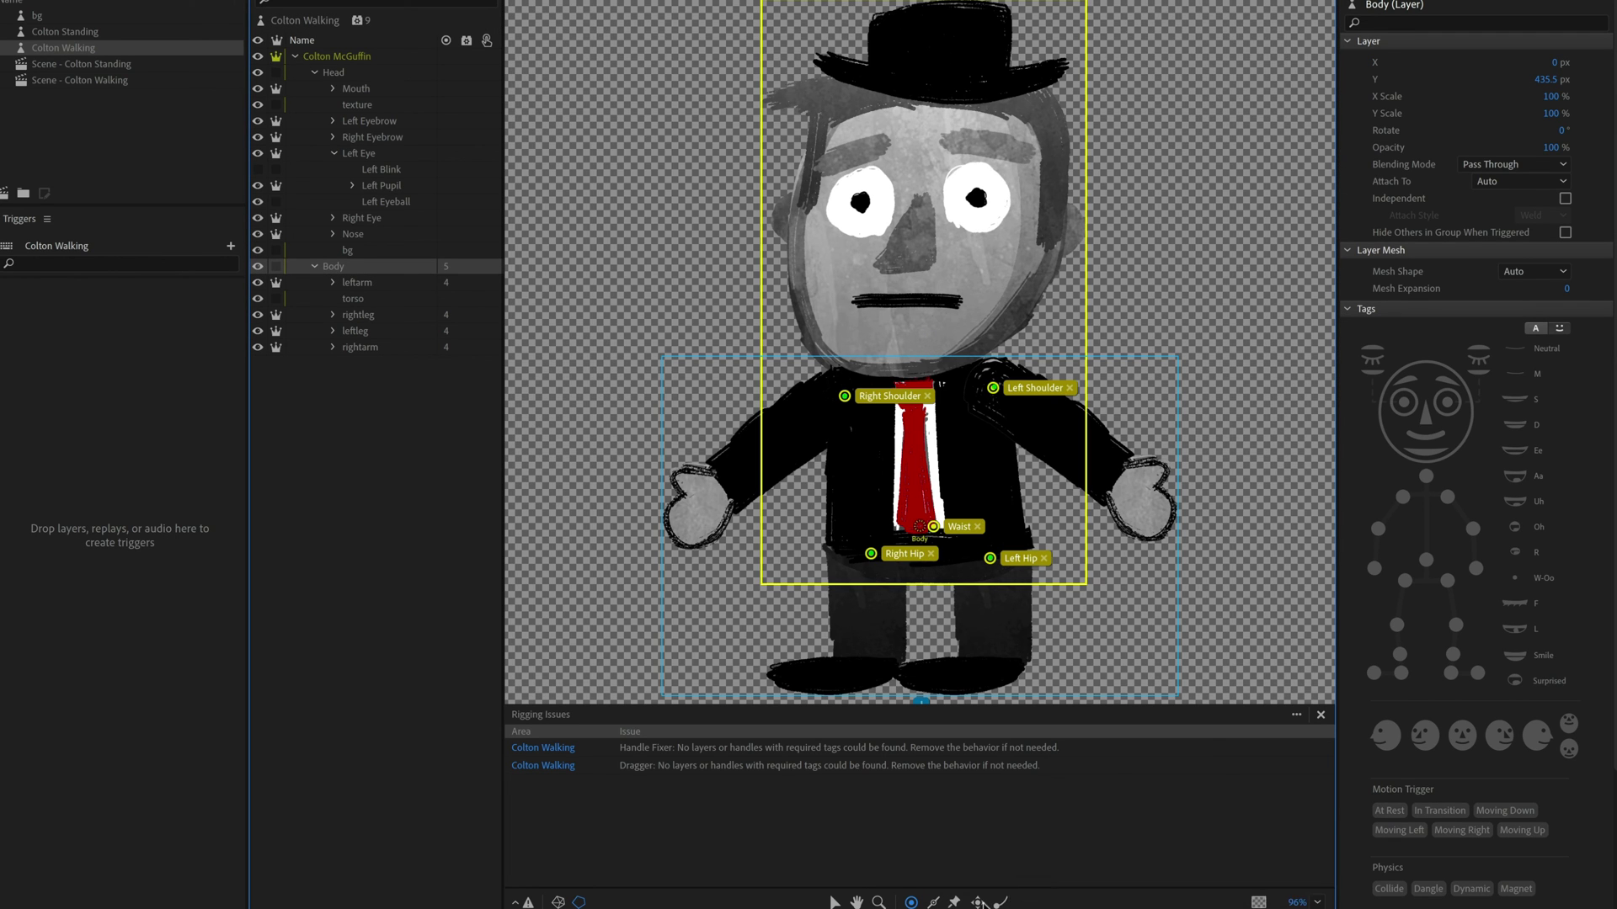
left_click(950, 901)
left_click(852, 655)
left_click(986, 659)
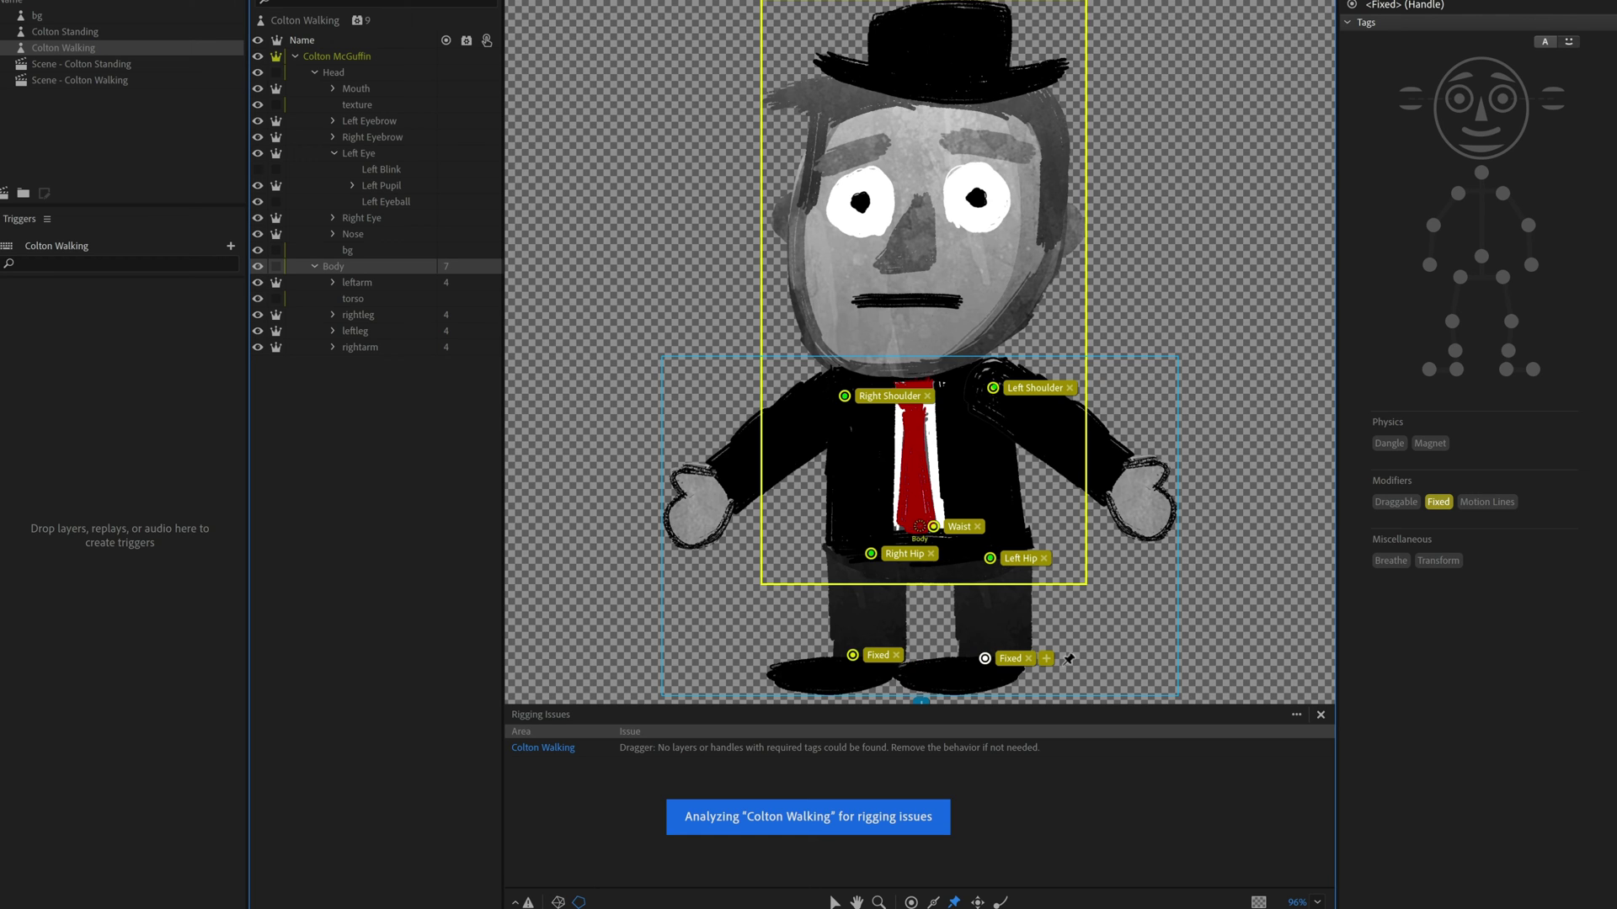
key("Delete")
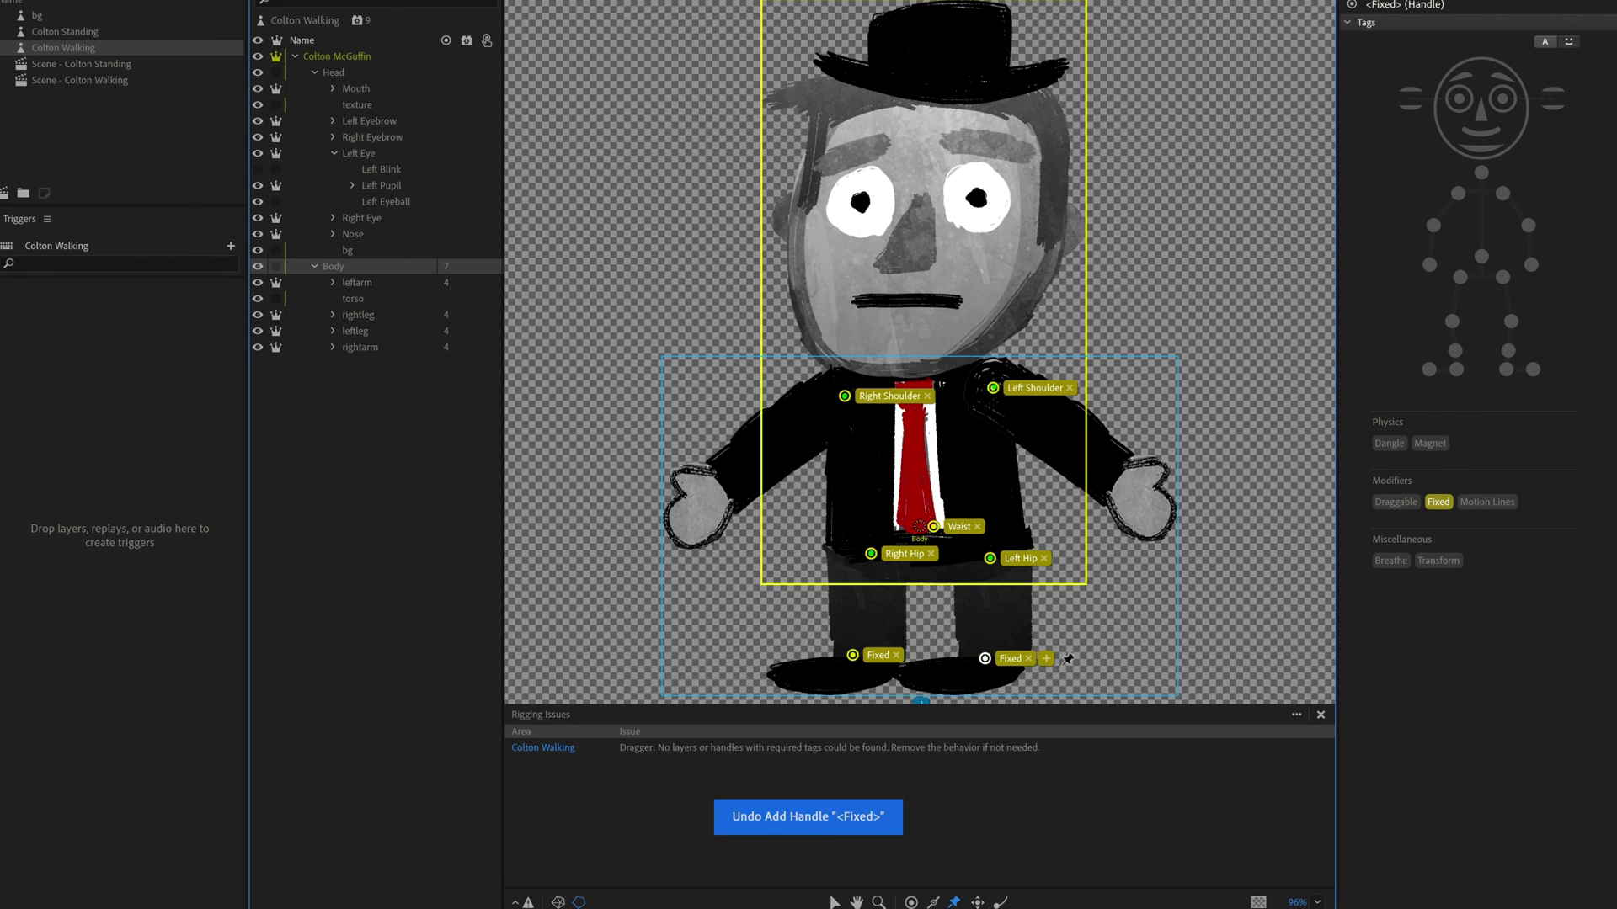
key("Delete")
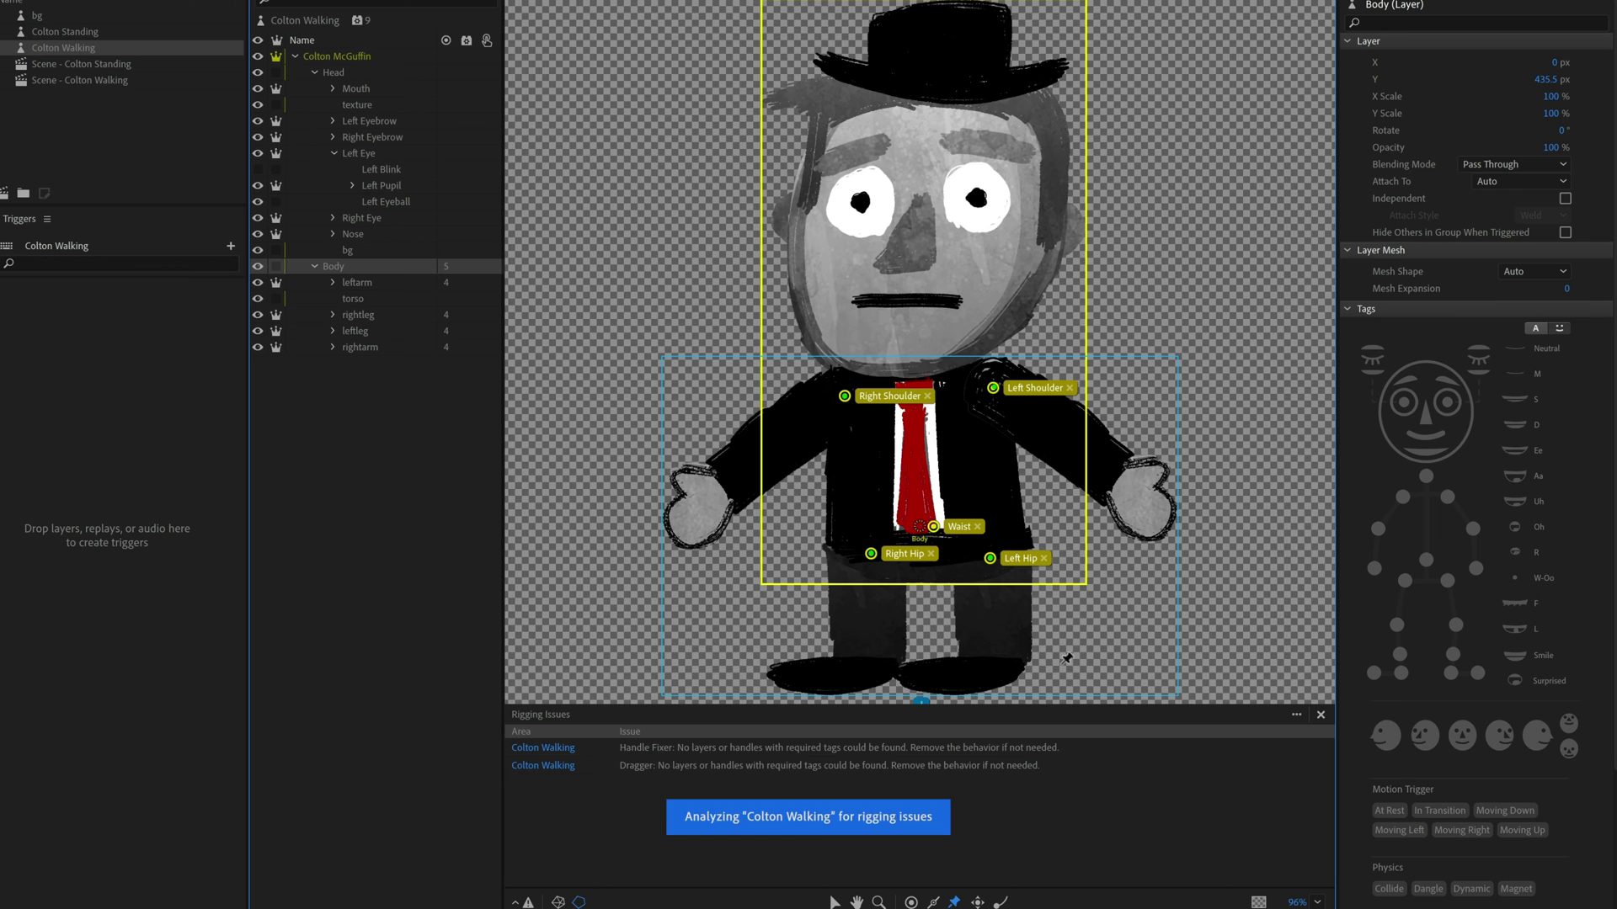
left_click(406, 23)
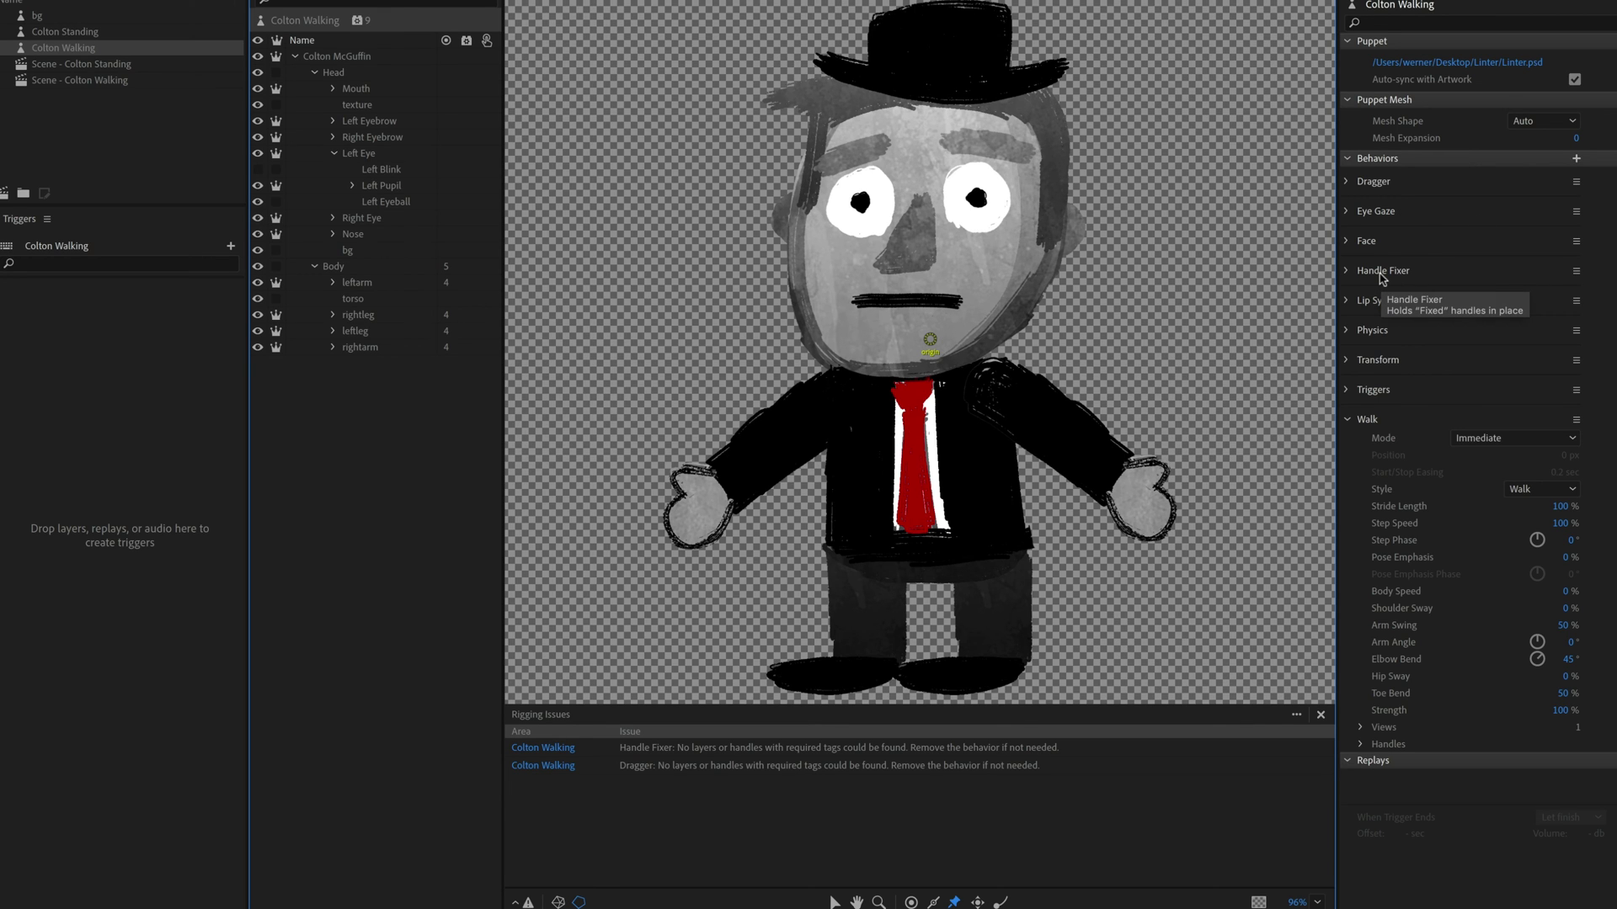
Step: Remove the Handle Fixer and Dragger behaviors from Colton Walking and close the Rigging Issues list
left_click(1577, 271)
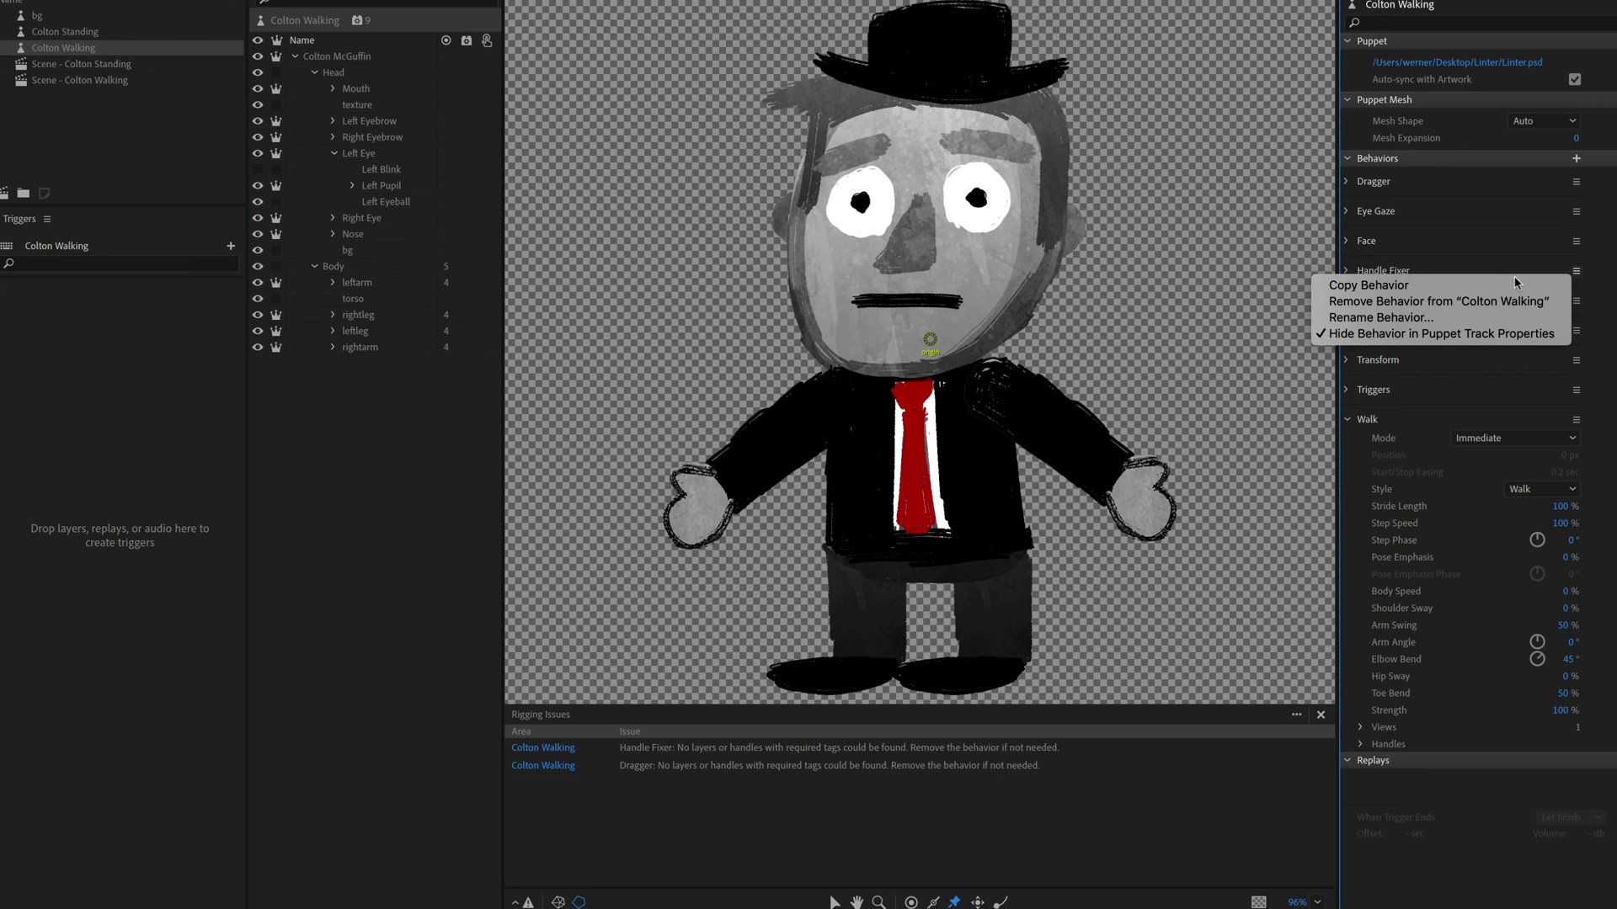
left_click(1509, 303)
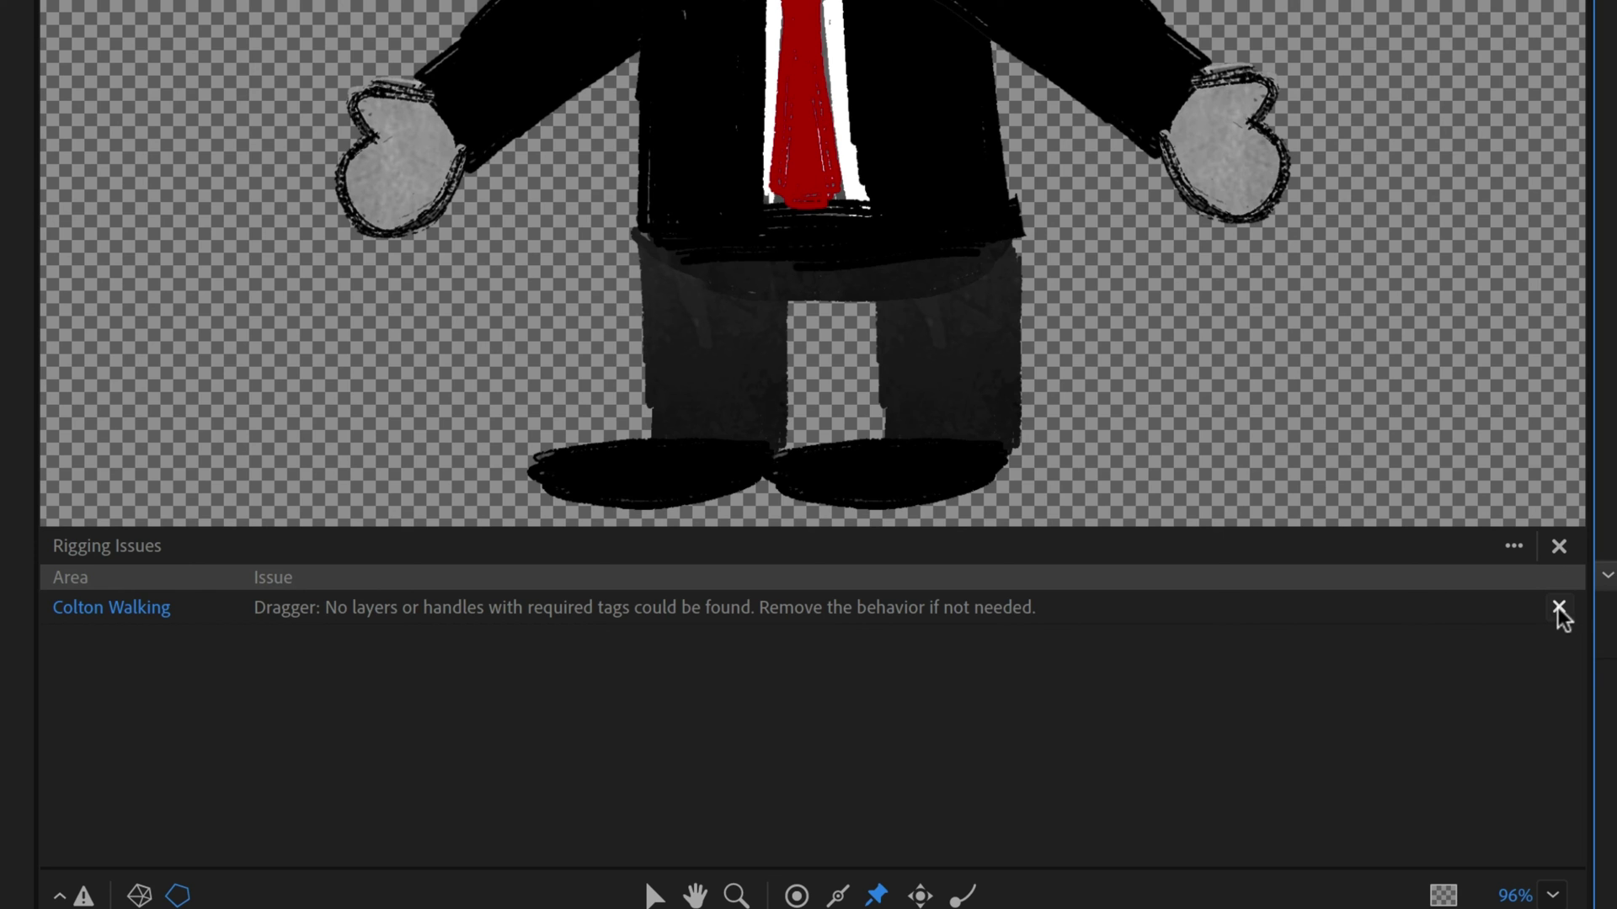
left_click(1558, 608)
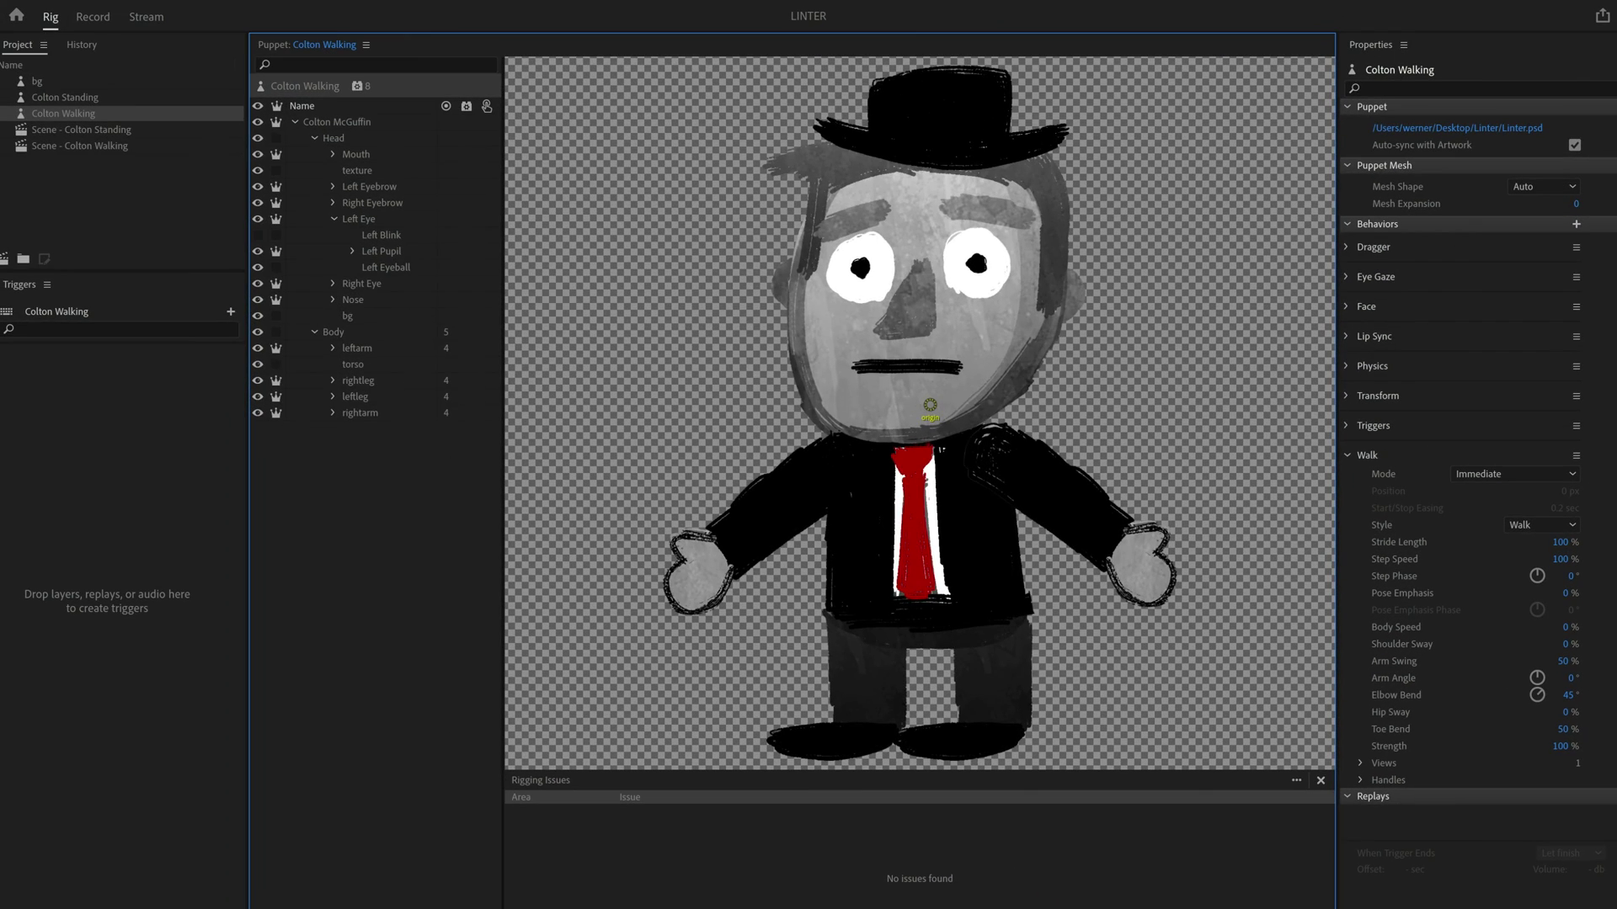
left_click(1578, 247)
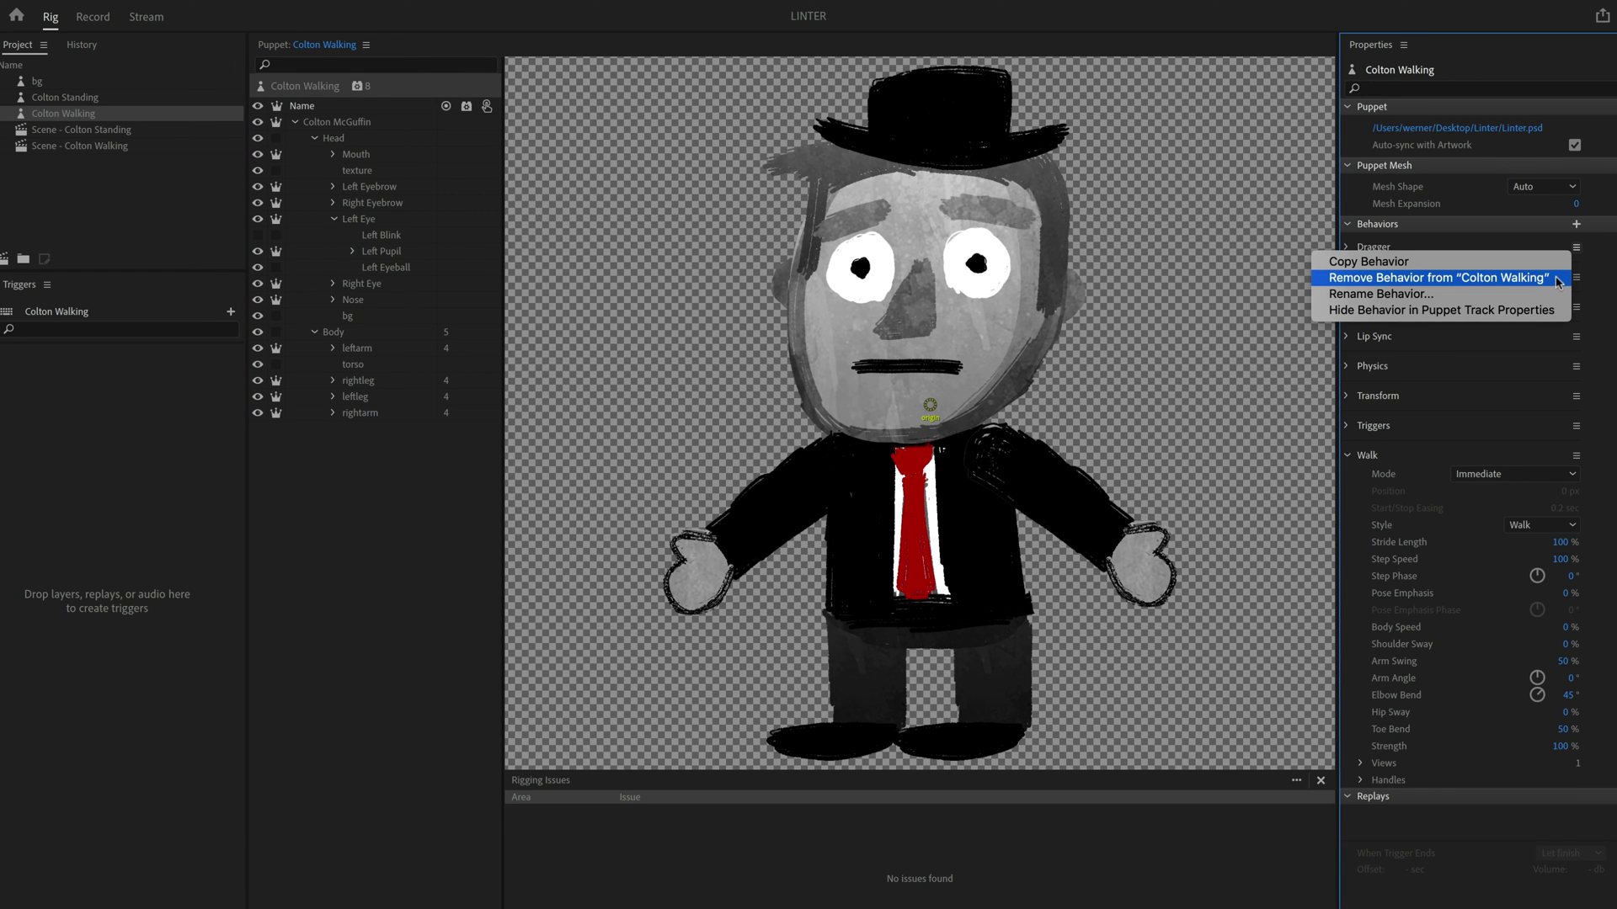
left_click(1438, 278)
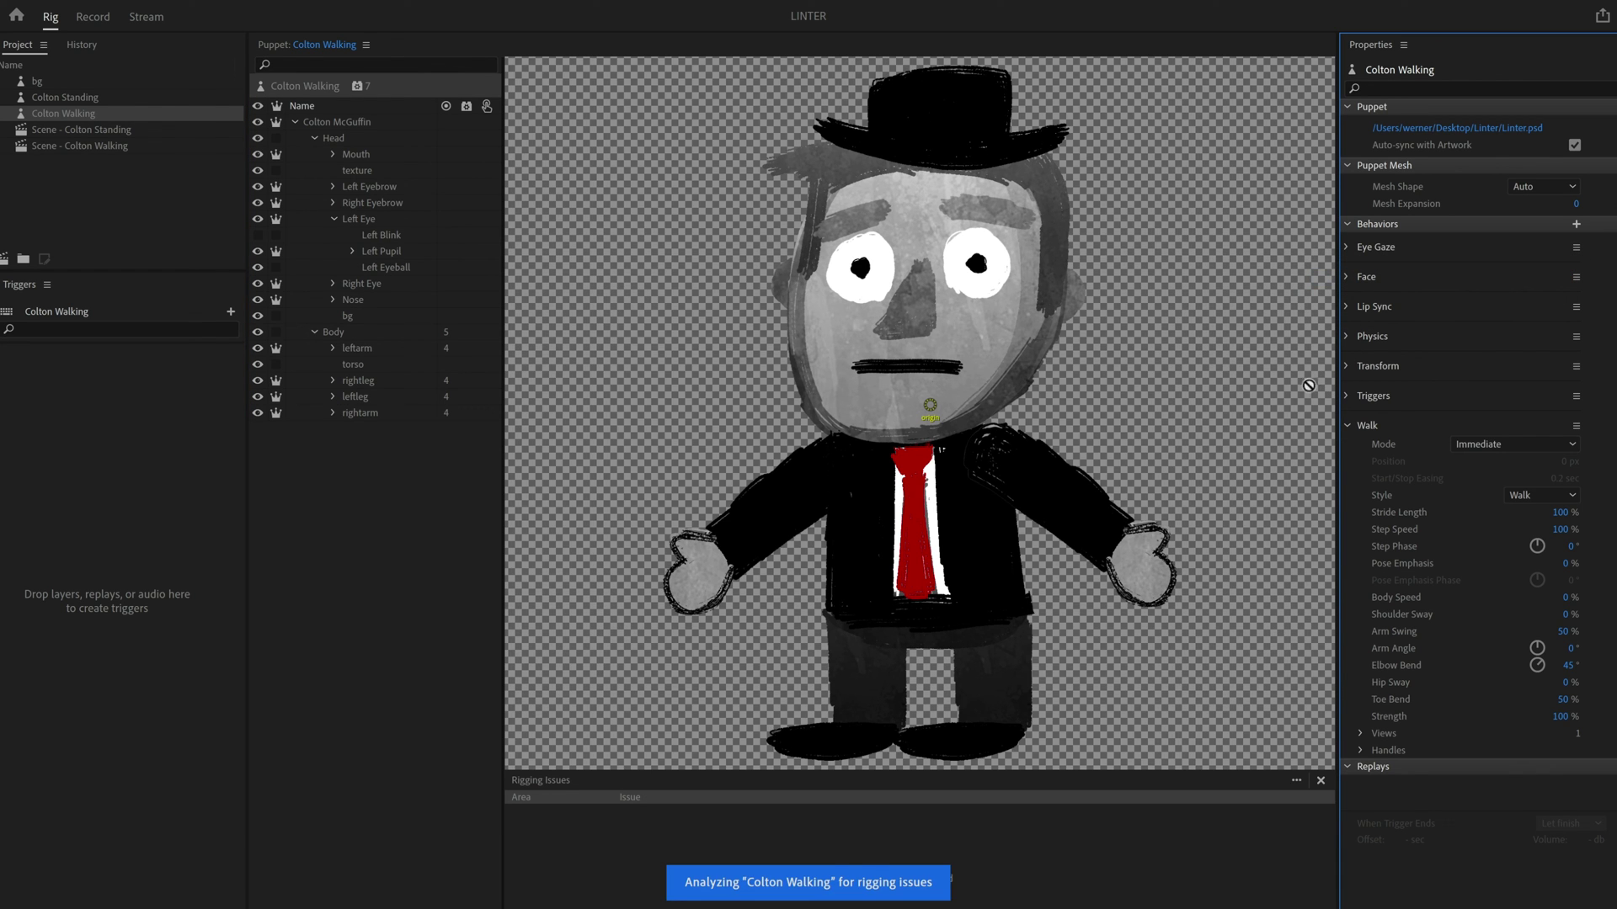
left_click(1321, 781)
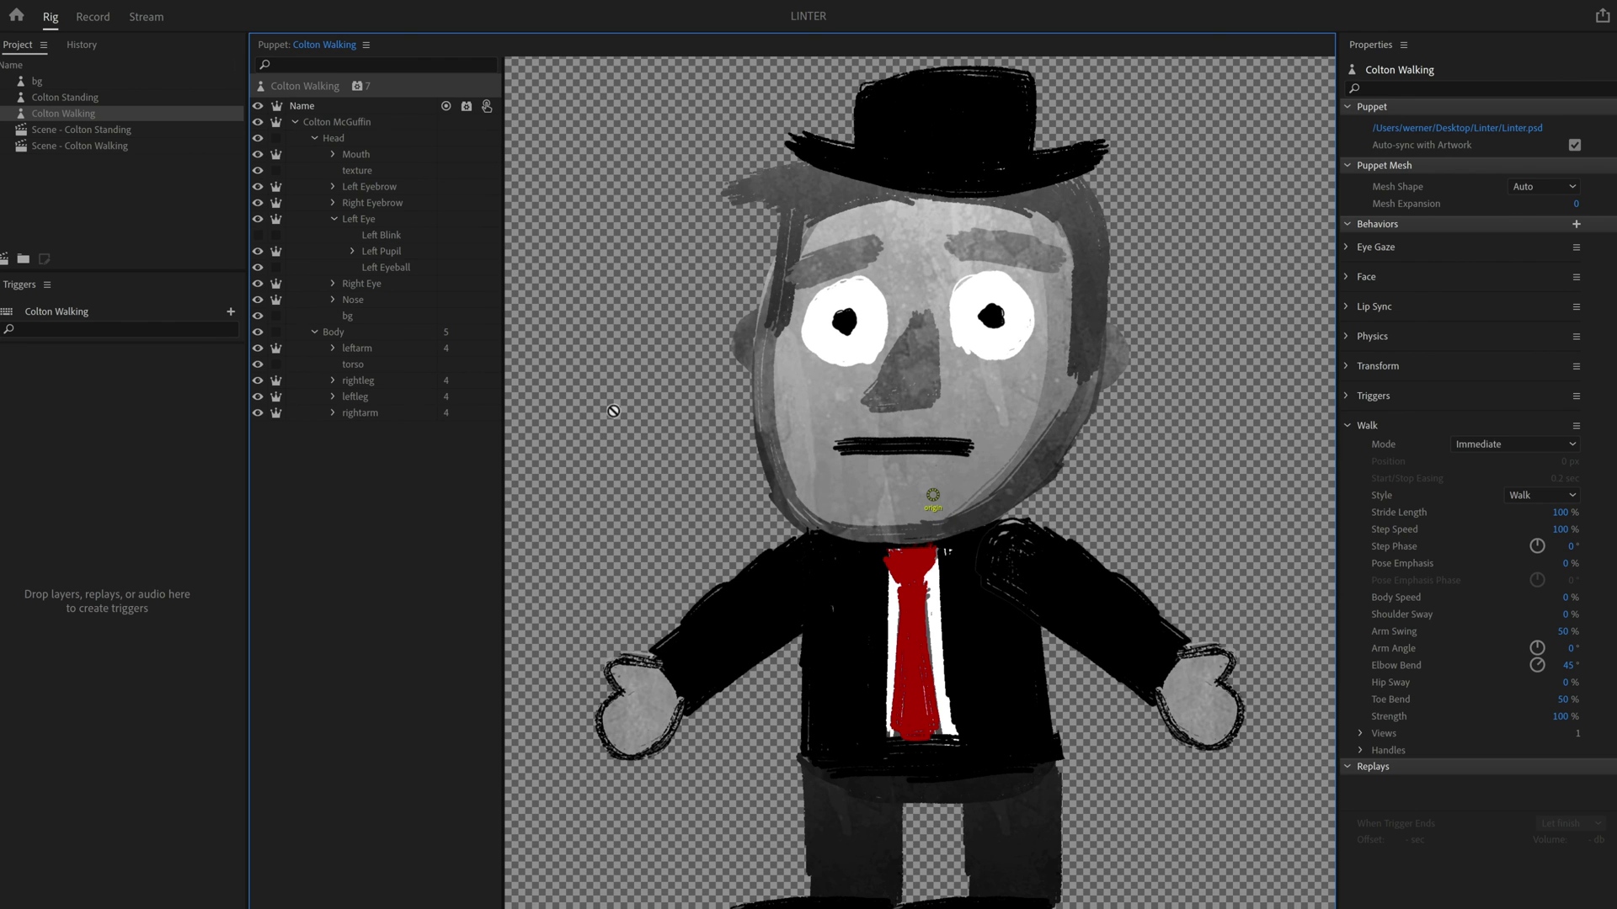
Step: Open 'Scene - Colton Walking' (24 fps, 20 sec, 1920 × 1080 px) from the Project panel
double_click(118, 150)
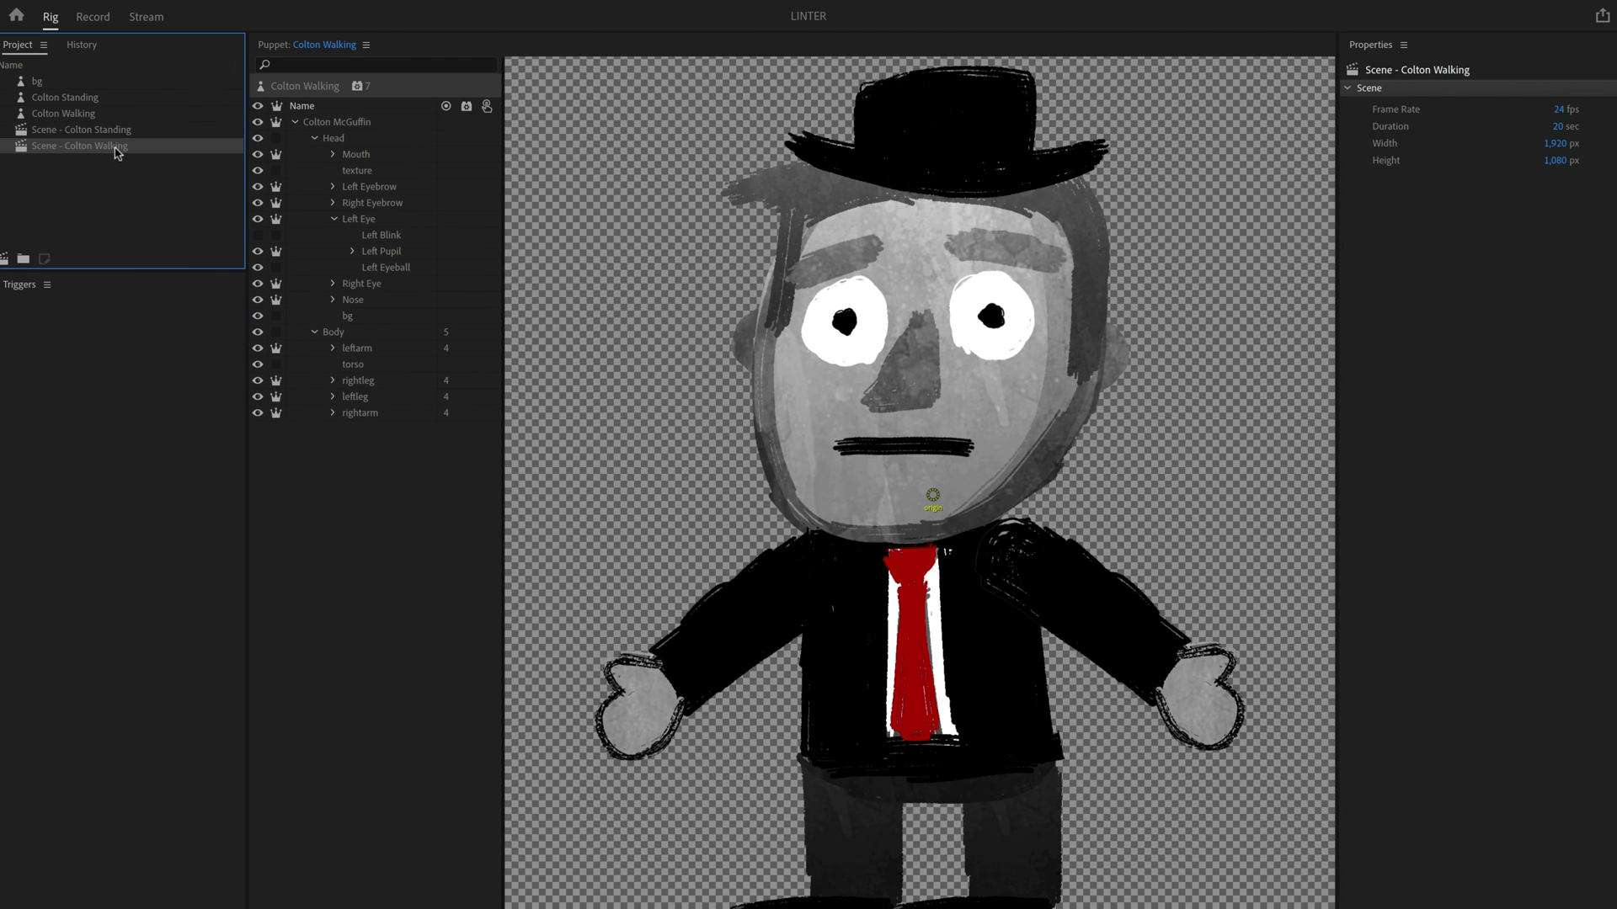